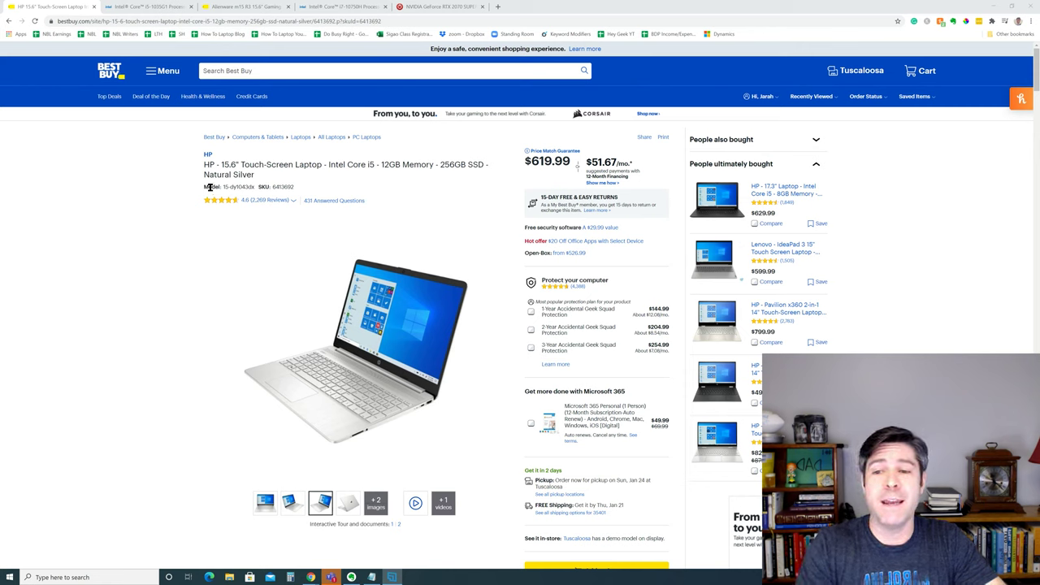
Step: Highlight the HP laptop's title and its 256GB SSD spec, then switch to the Alienware m15 R3 tab
drag(202, 168, 255, 176)
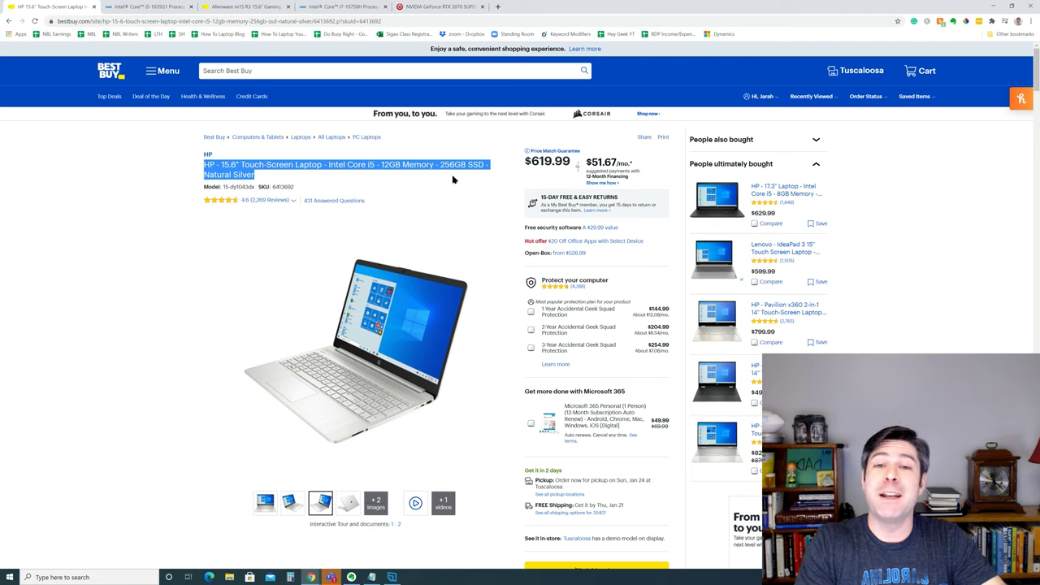
click(349, 166)
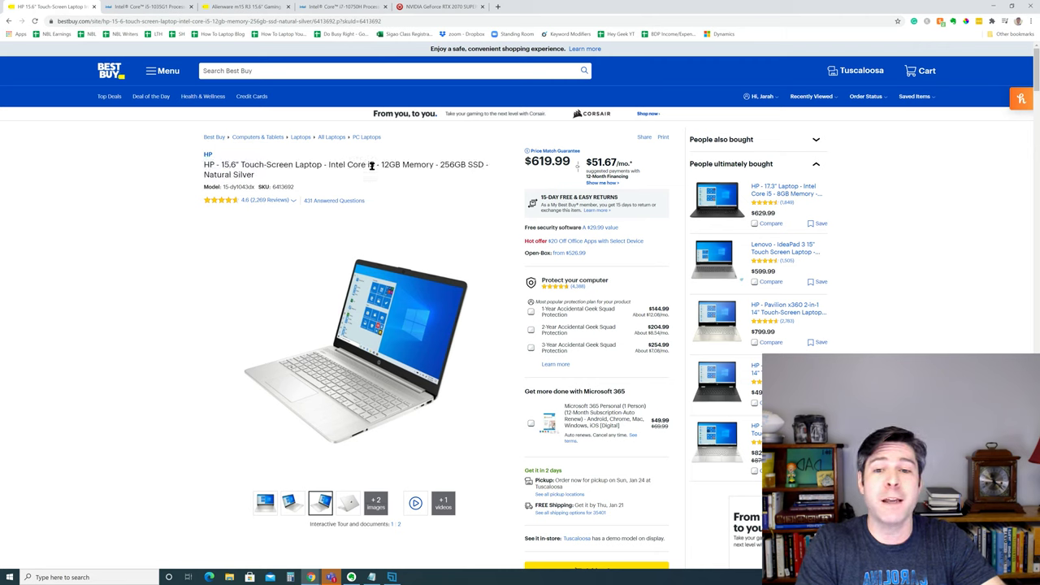
drag(440, 165, 483, 165)
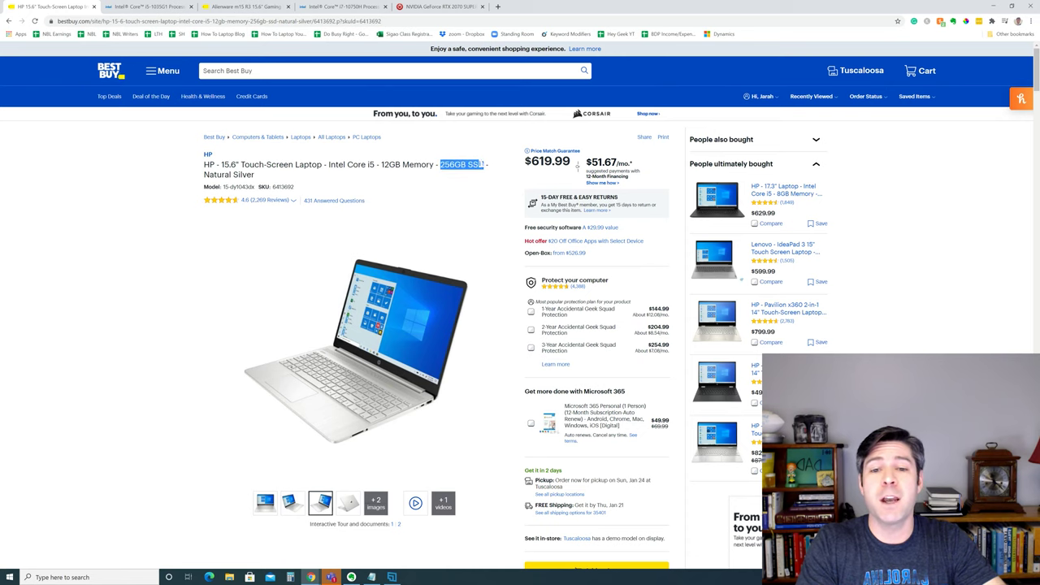
click(483, 165)
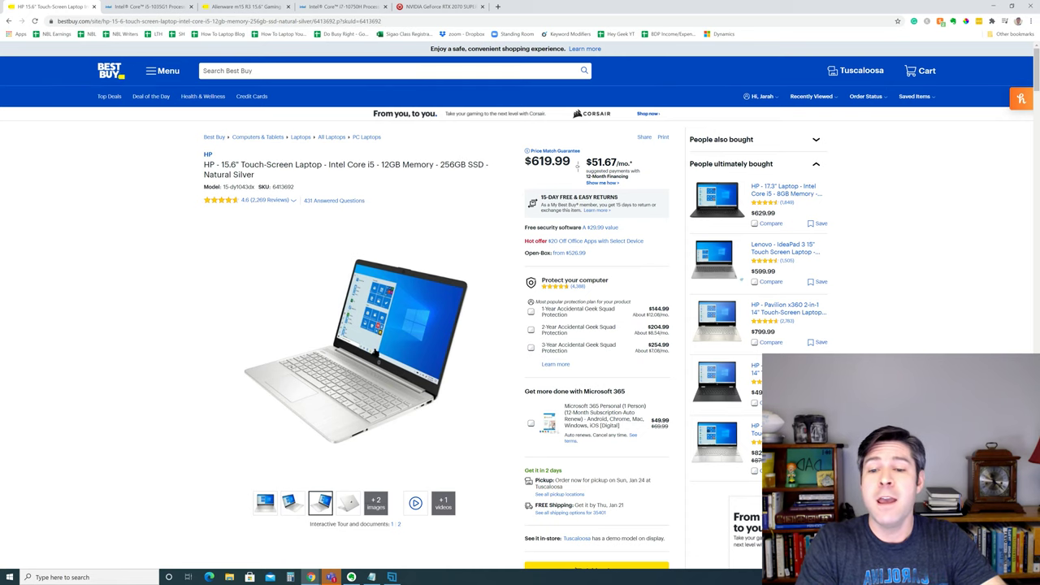
key(ctrl+Tab)
key(ctrl+Tab)
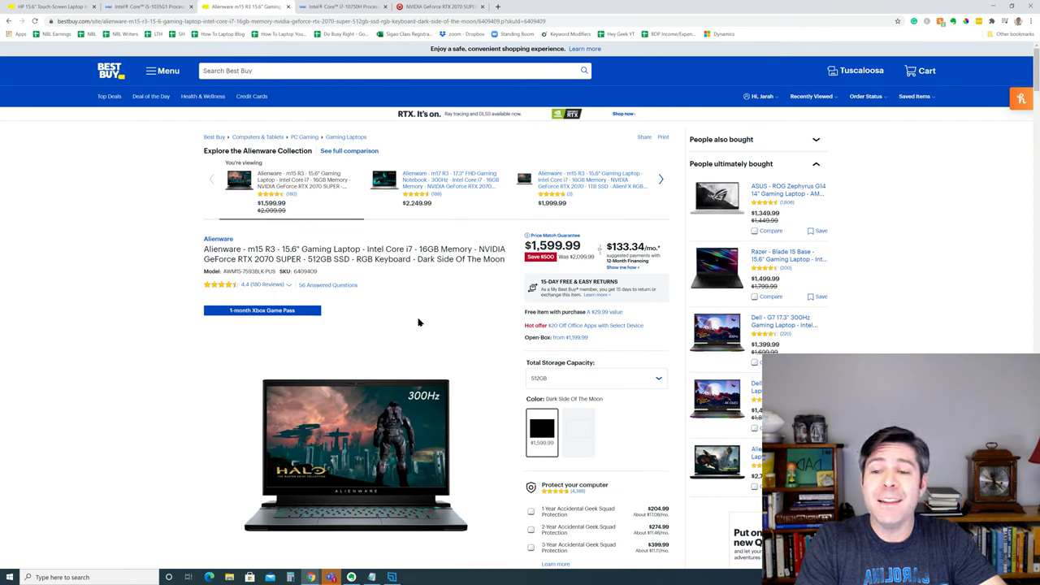
drag(208, 249, 473, 249)
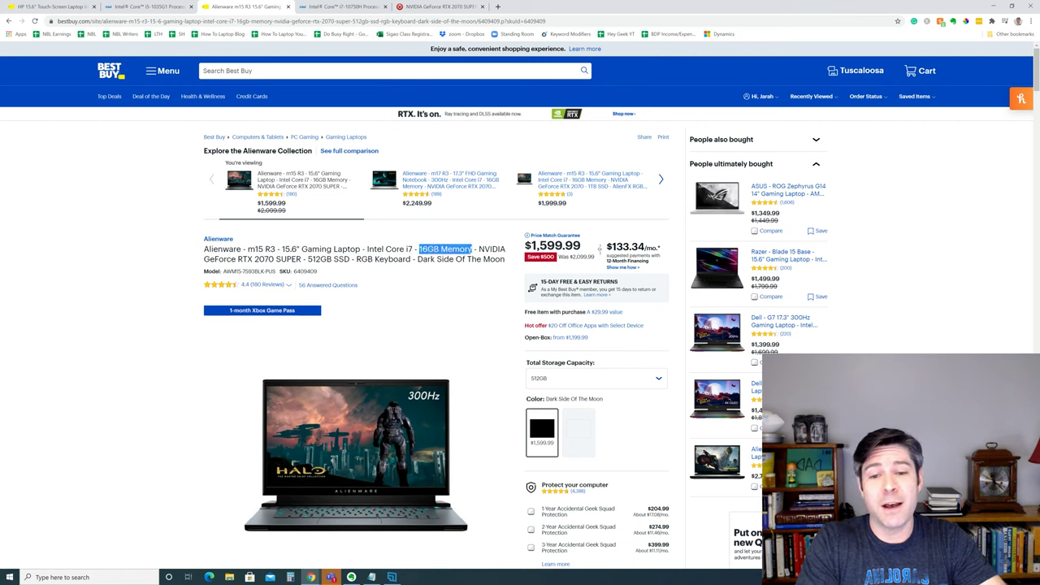
drag(238, 258, 345, 259)
click(372, 258)
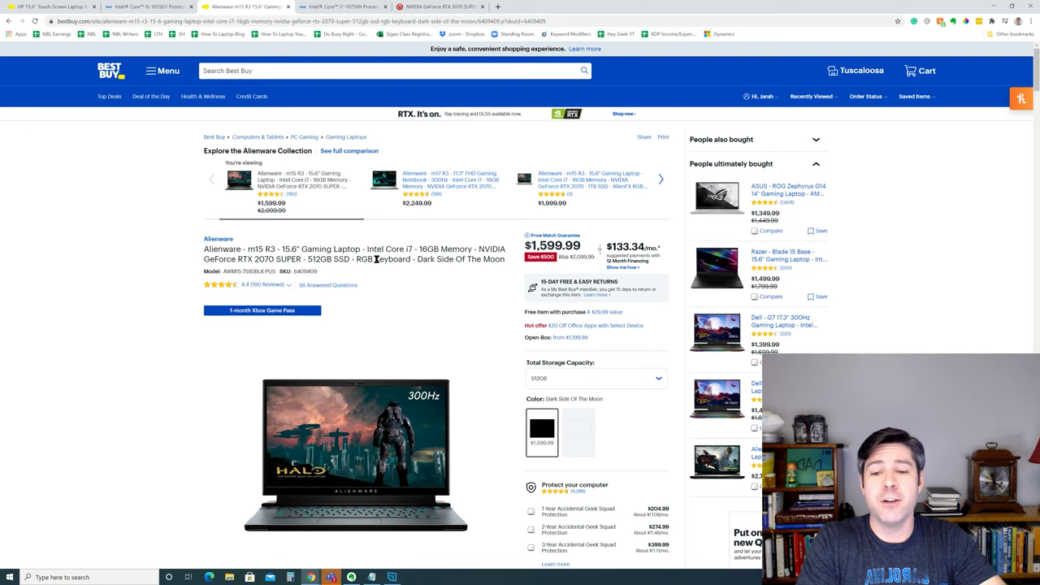
scroll(417, 258, down, 2)
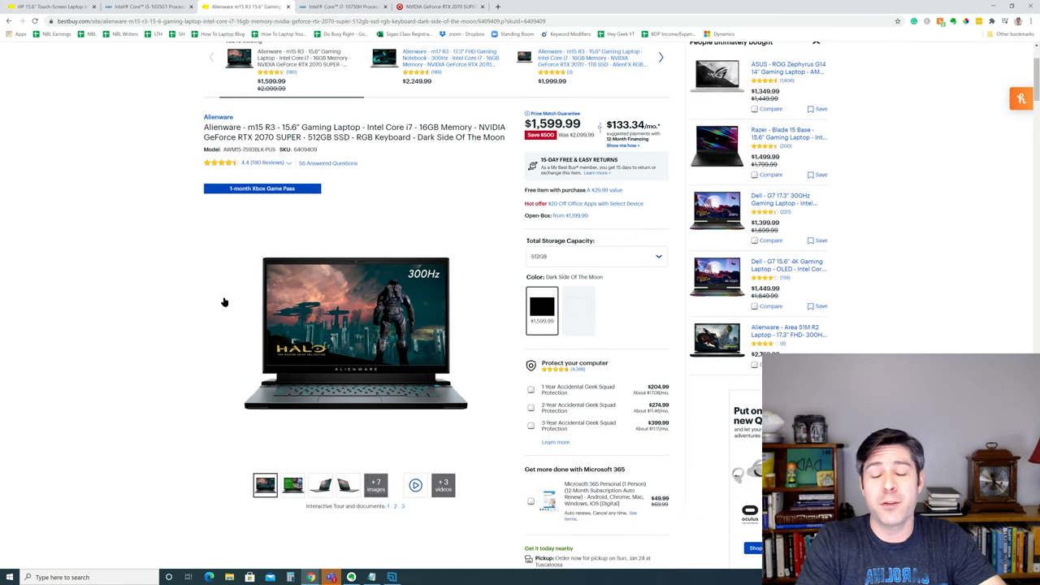
scroll(217, 304, down, 2)
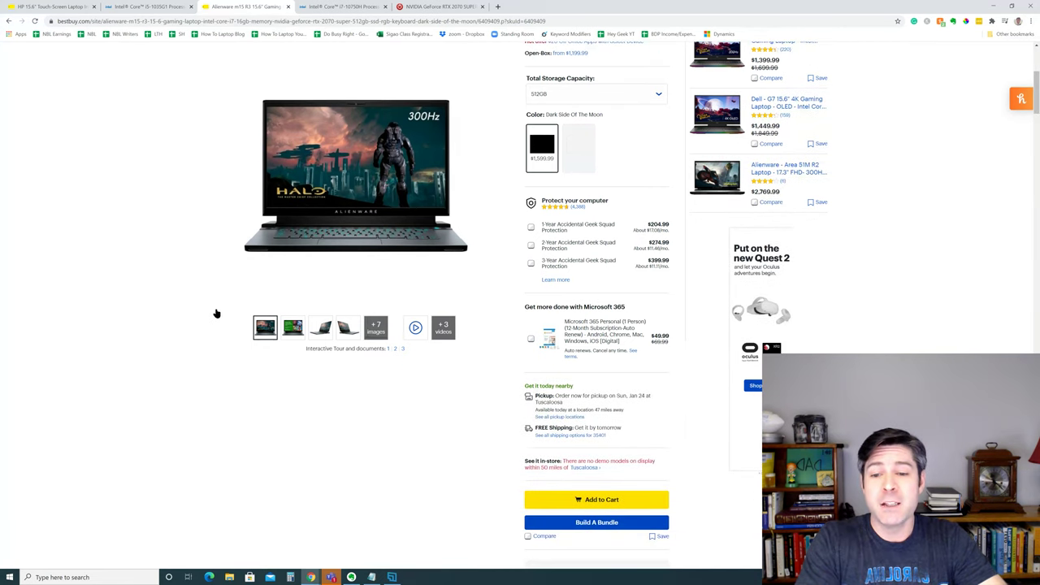
scroll(217, 314, up, 3)
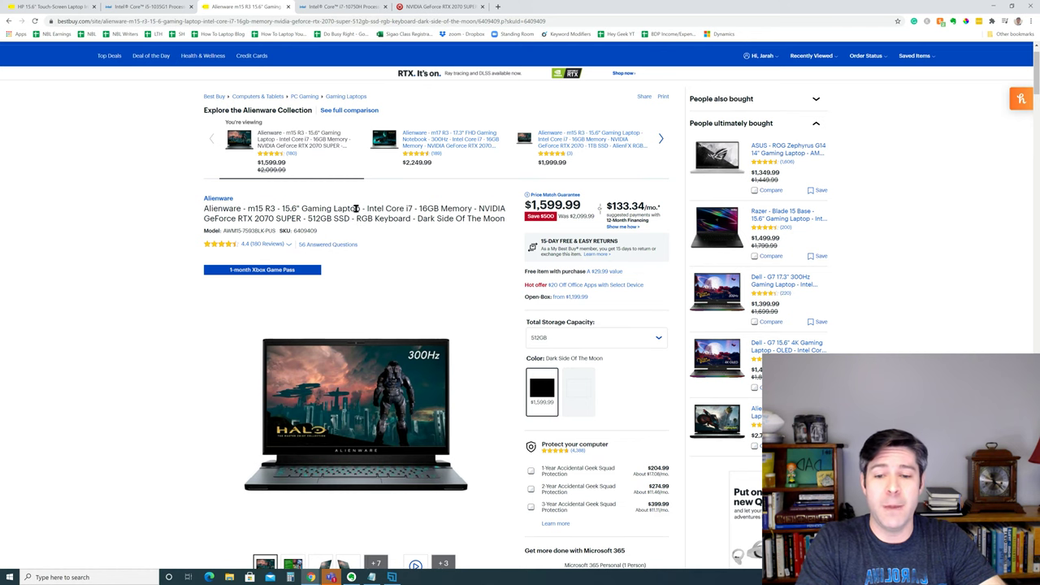
Step: Locate the HP's i5-1035G1 processor model in Best Buy specifications and open its Intel ARK page
key(ctrl+1)
scroll(163, 309, down, 5)
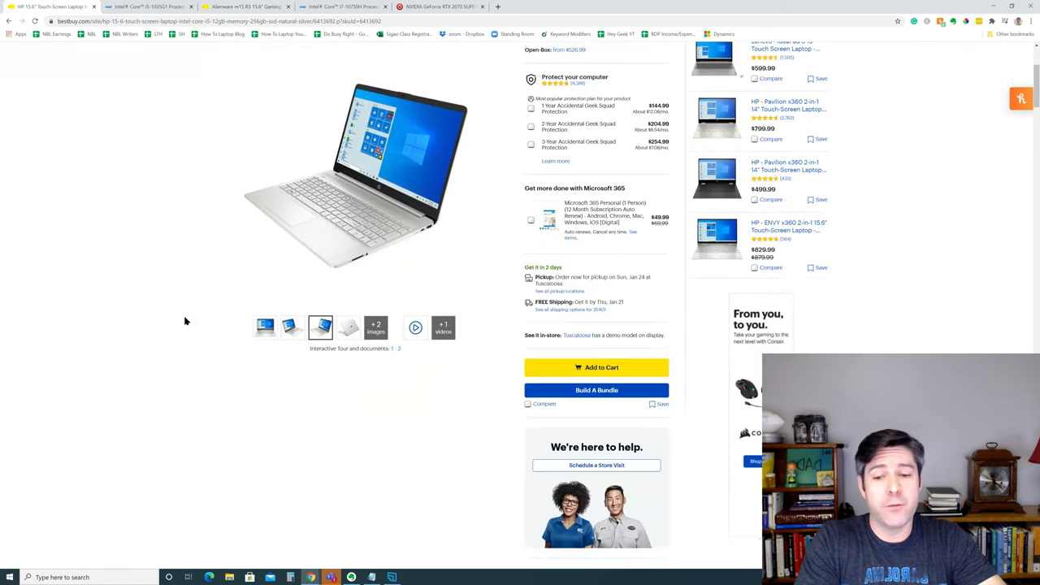
scroll(185, 322, down, 15)
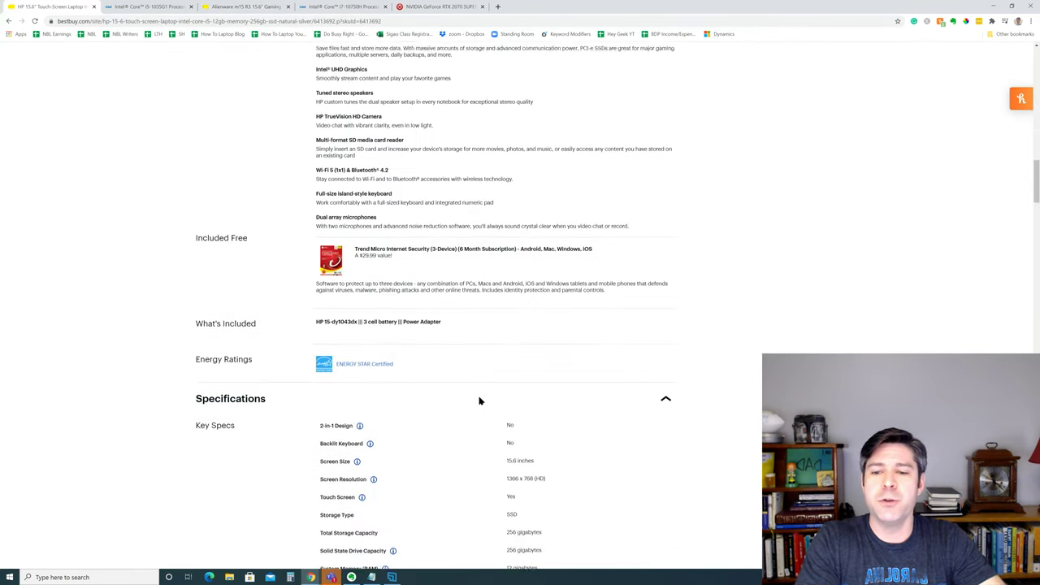
scroll(479, 399, down, 8)
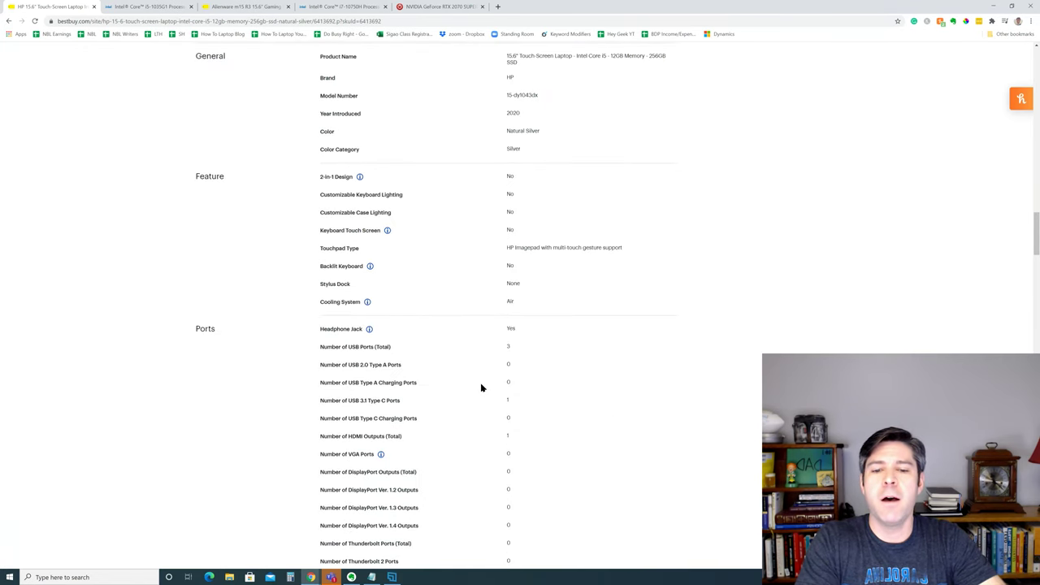
scroll(481, 387, down, 8)
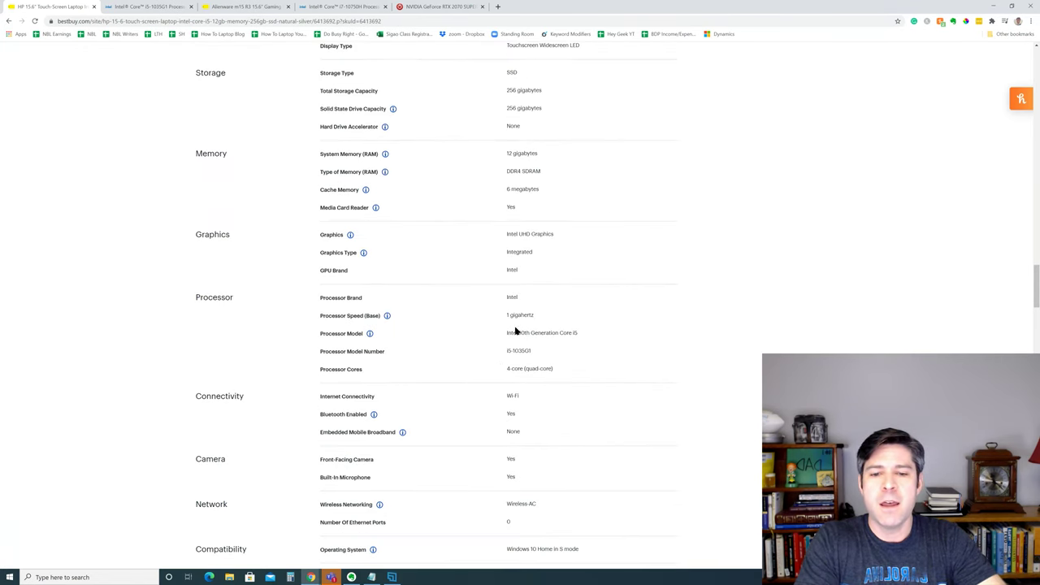
drag(507, 350, 531, 350)
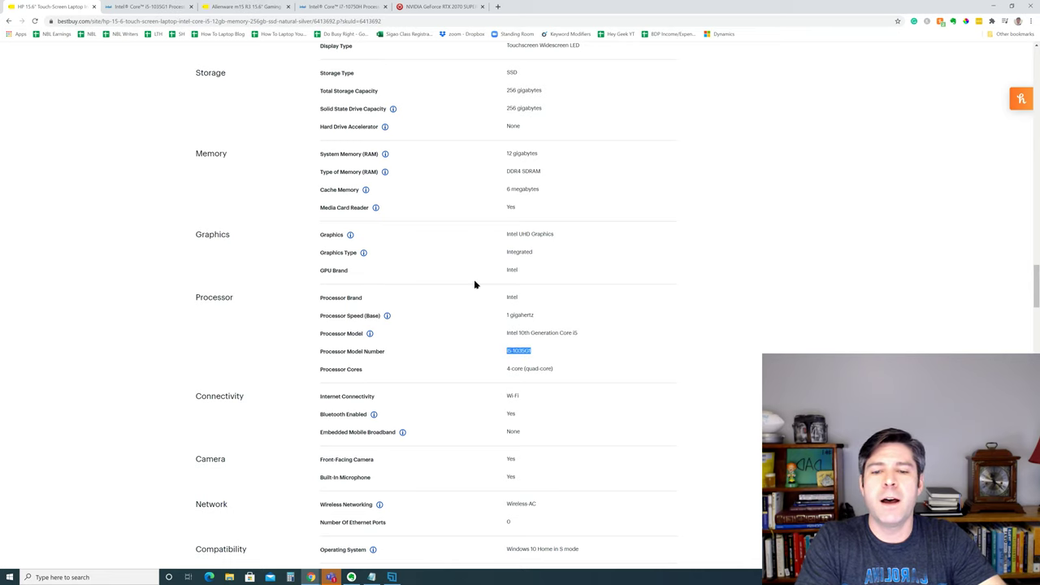
click(152, 6)
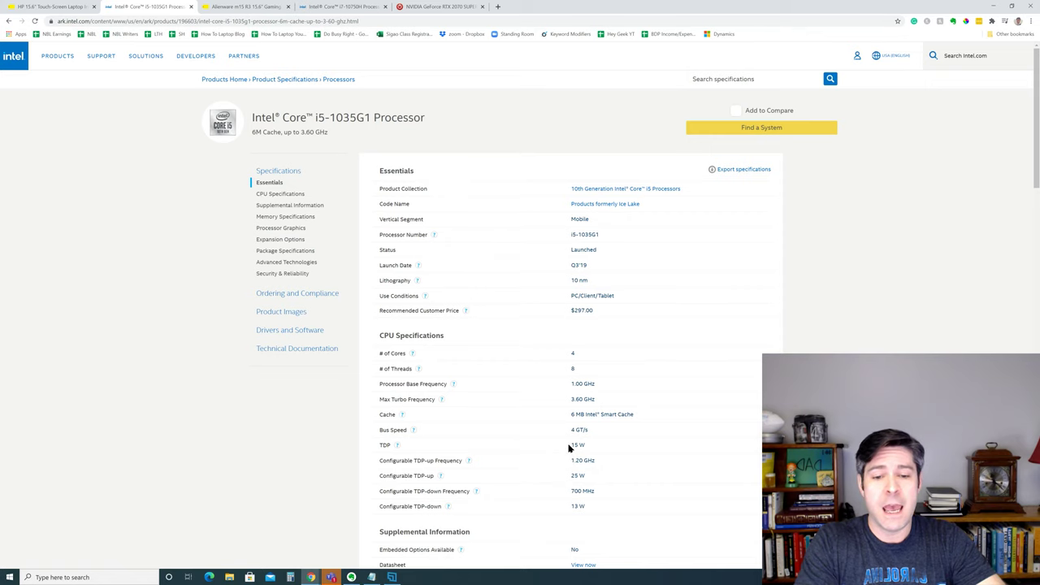
Step: Check the i5-1035G1's 15 W TDP and read Intel's explanation of what TDP means
drag(571, 446, 585, 445)
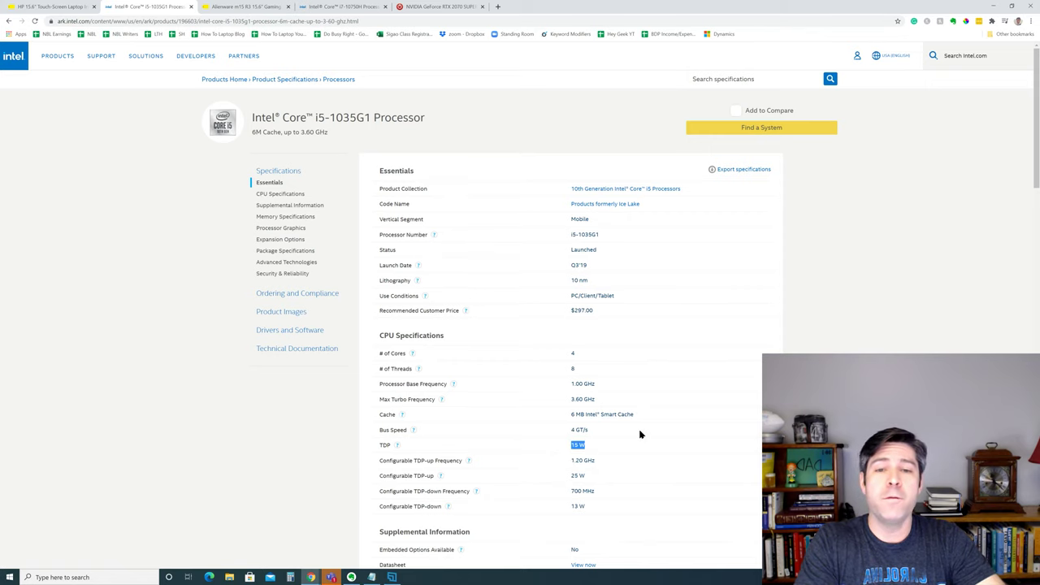
click(398, 448)
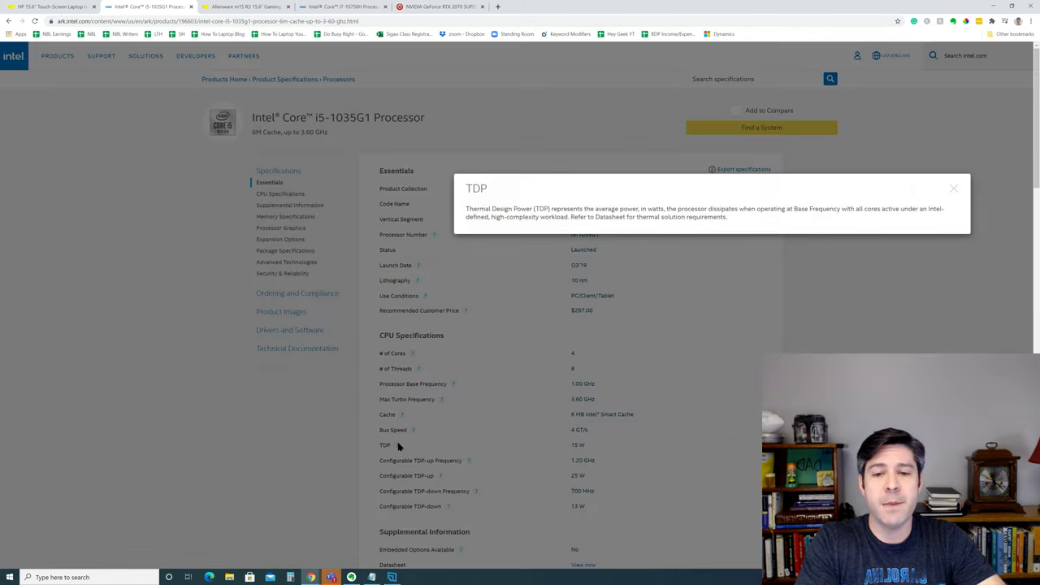
drag(501, 209, 941, 209)
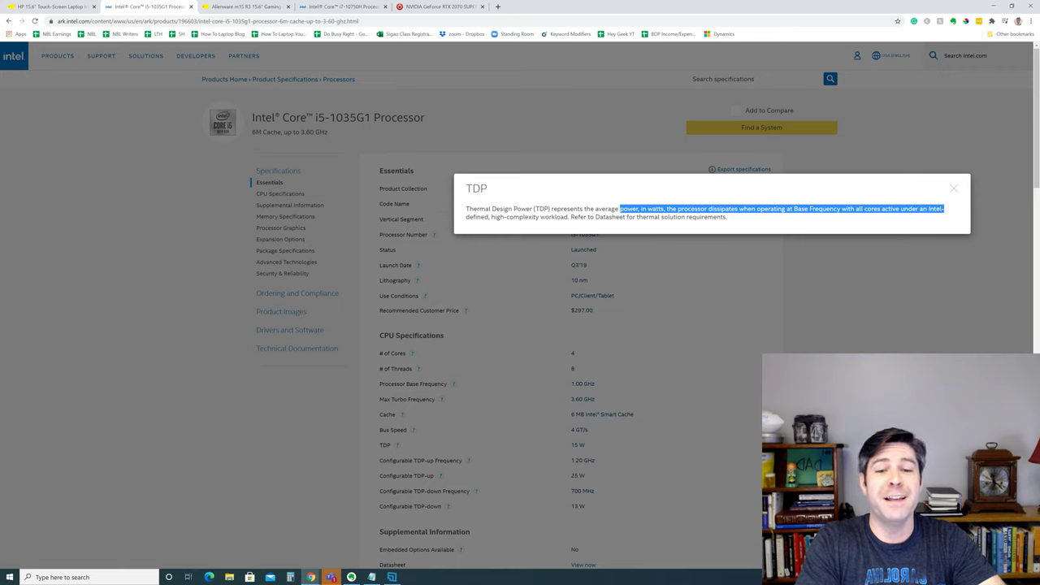
click(955, 189)
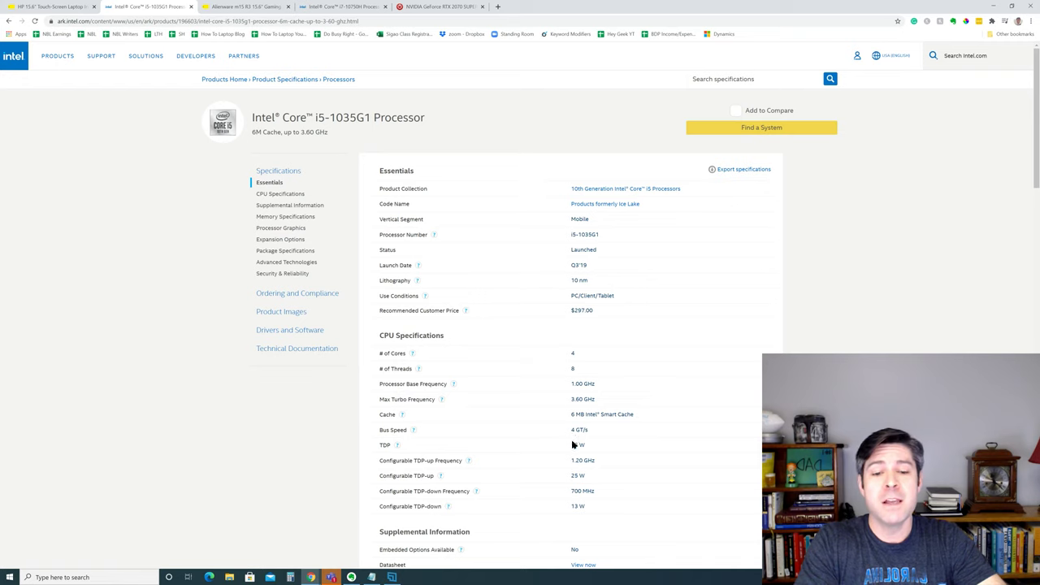
drag(571, 445, 586, 445)
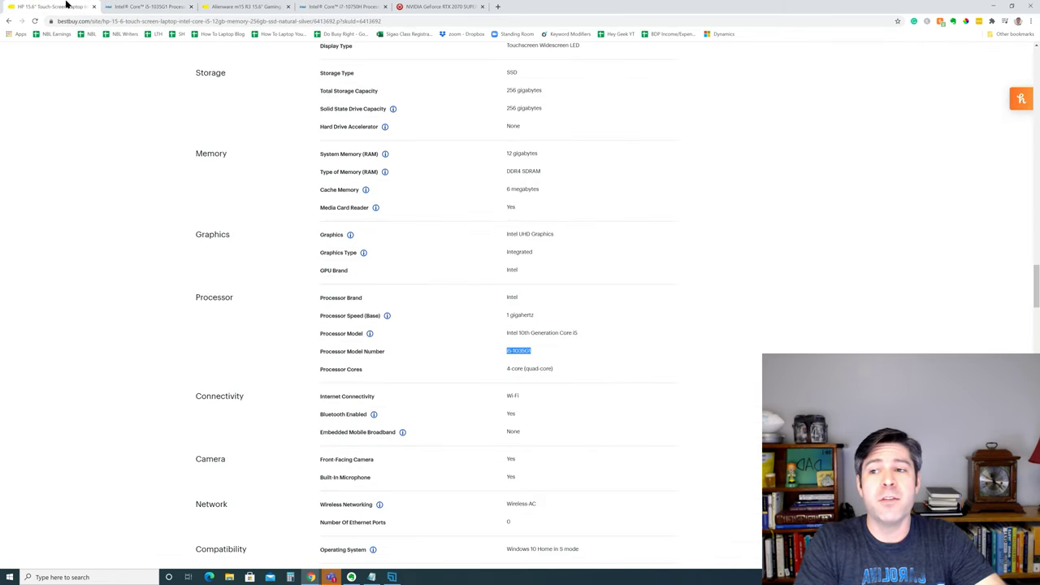
Step: Back on the HP Best Buy specs, highlight the integrated Intel UHD Graphics entry
click(73, 7)
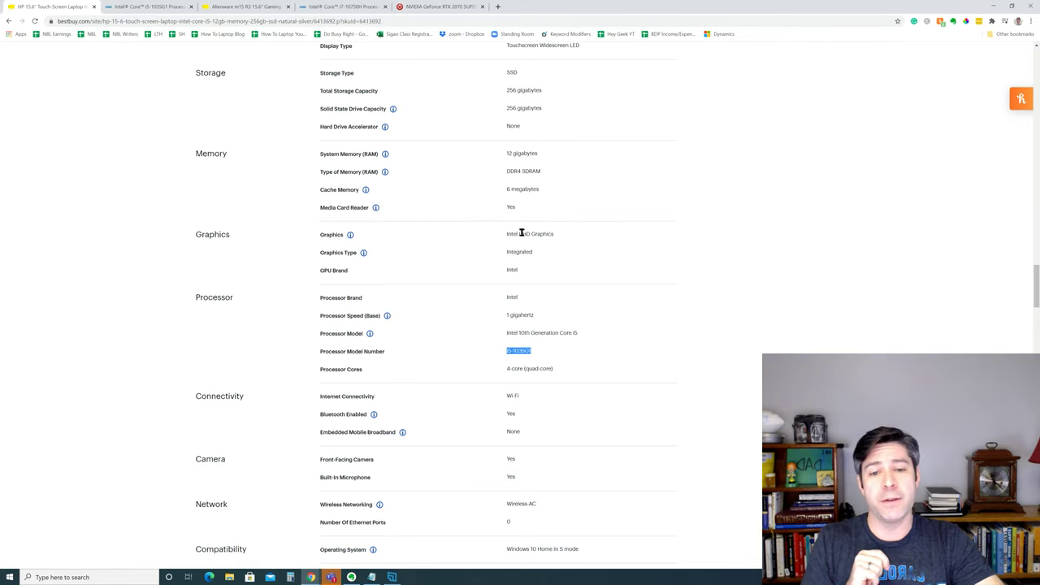
drag(507, 233, 348, 271)
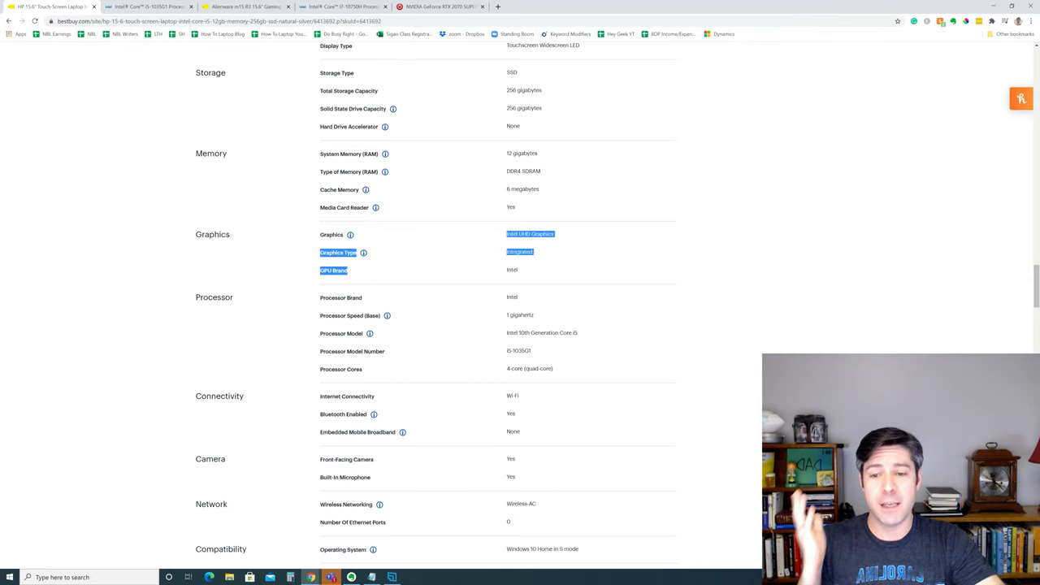
click(536, 235)
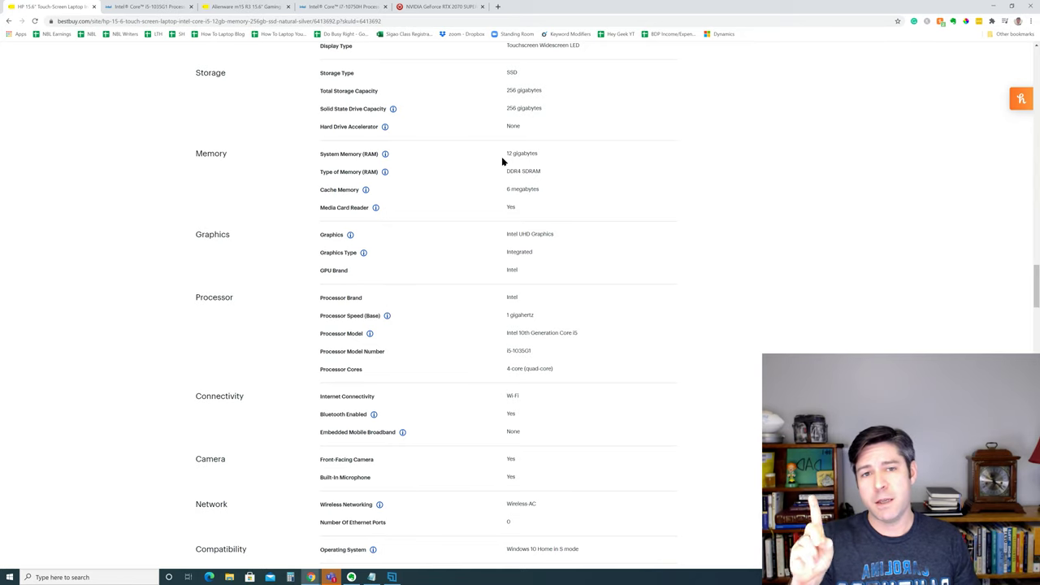
Step: Locate the Alienware's i7-10750H processor model in its specifications and open the Intel ARK page
click(250, 6)
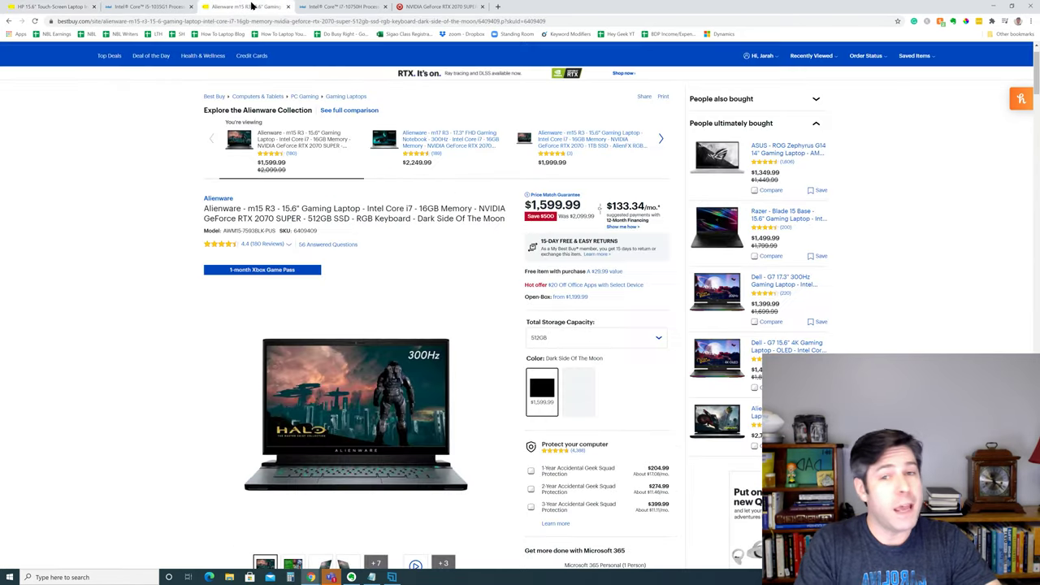
scroll(457, 345, down, 20)
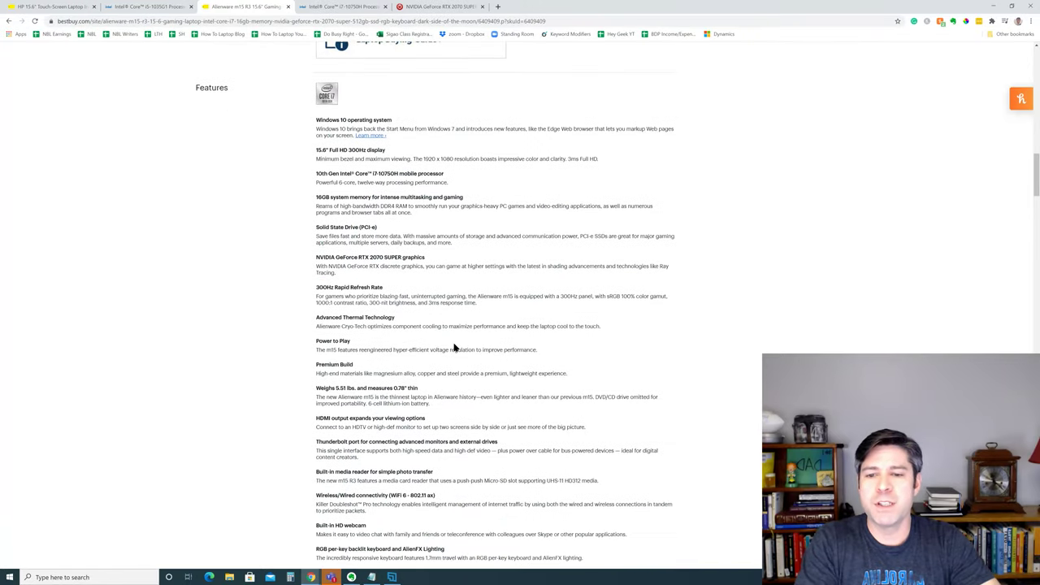
scroll(454, 347, down, 20)
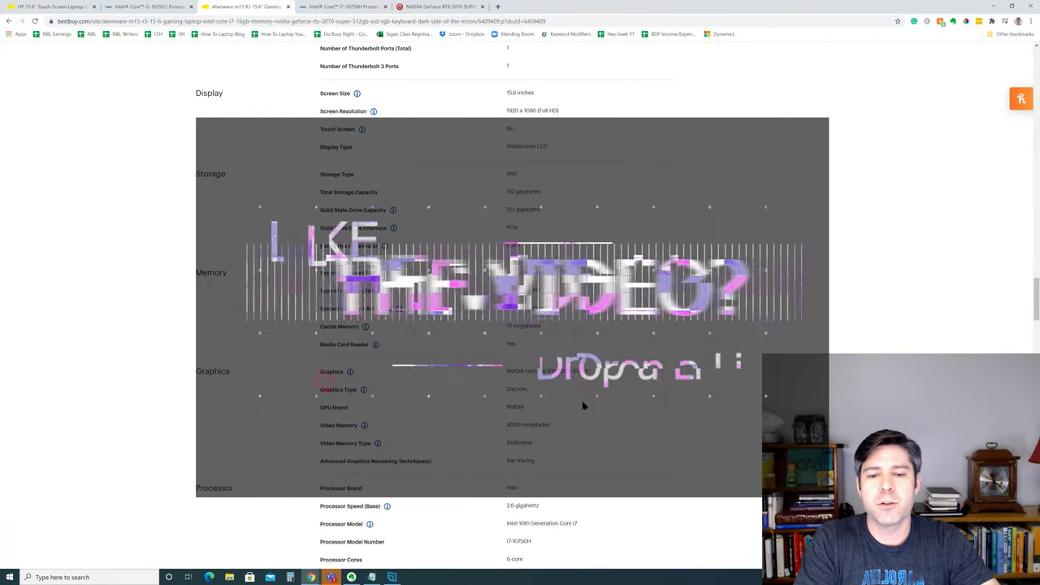
scroll(583, 404, down, 5)
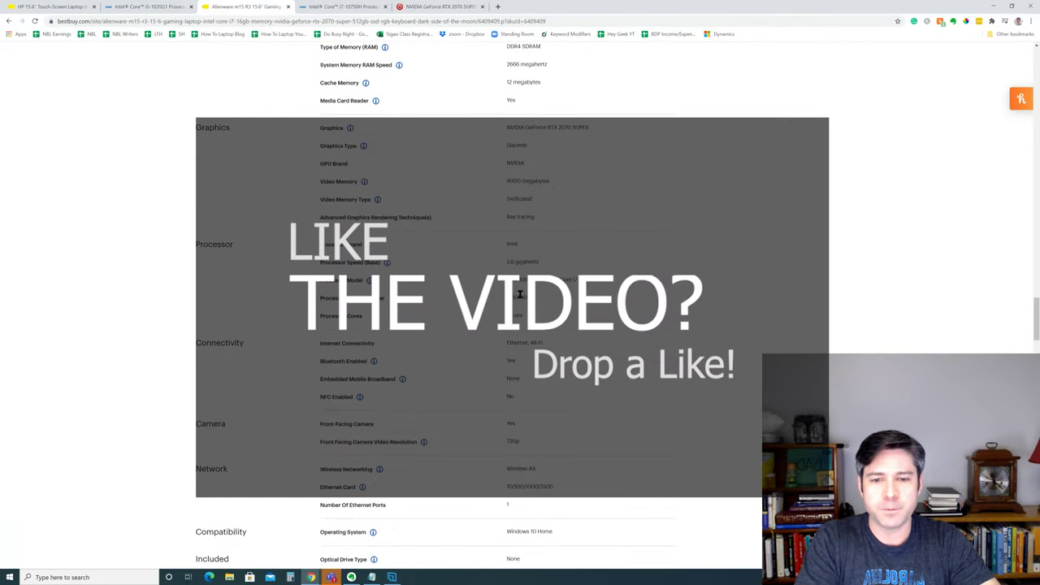
drag(506, 298, 531, 298)
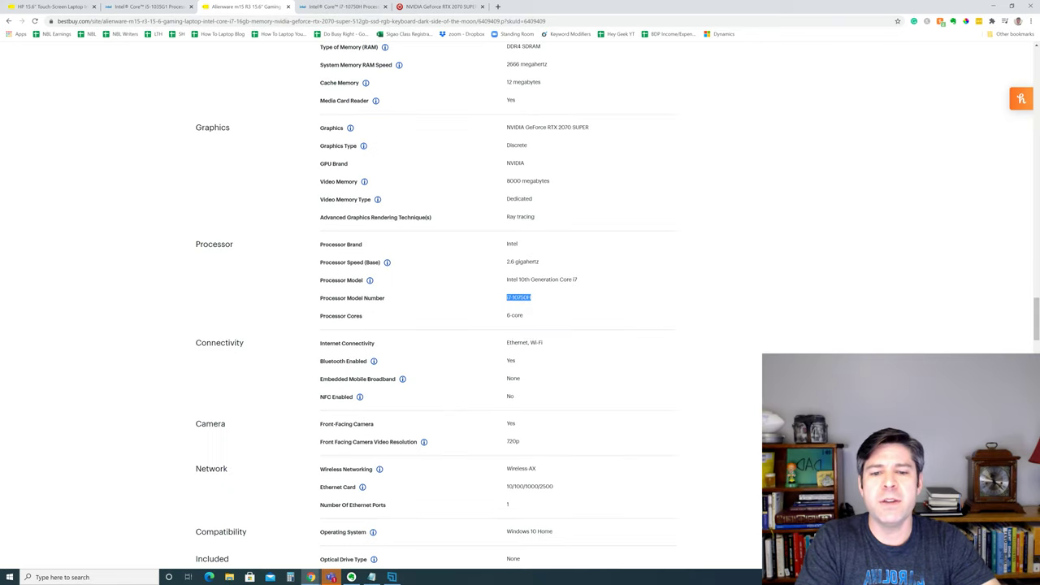
click(346, 6)
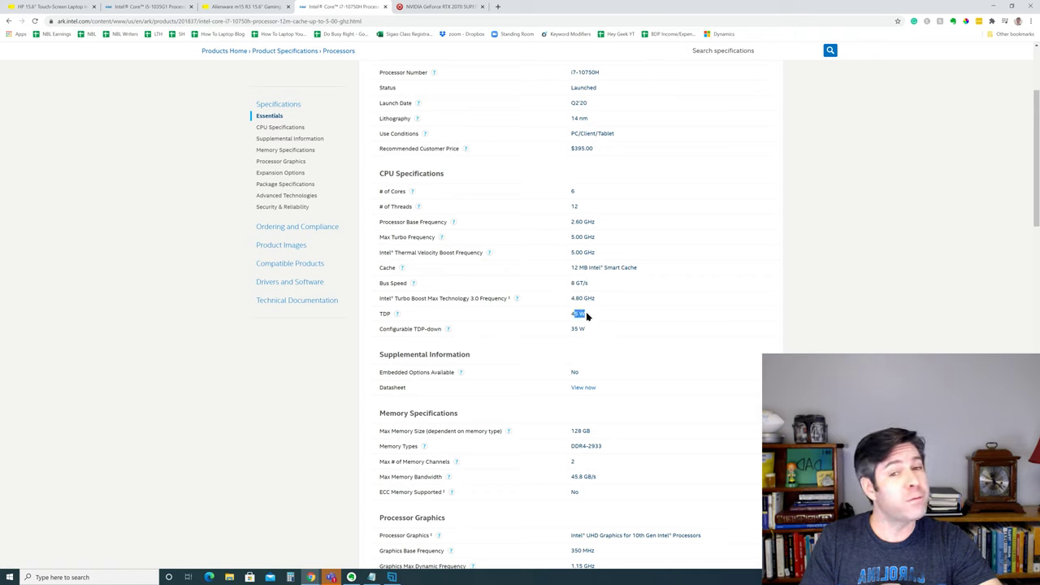
Step: Note the i7-10750H's 45 W TDP, then return to the Alienware's Best Buy specs
drag(571, 314, 579, 314)
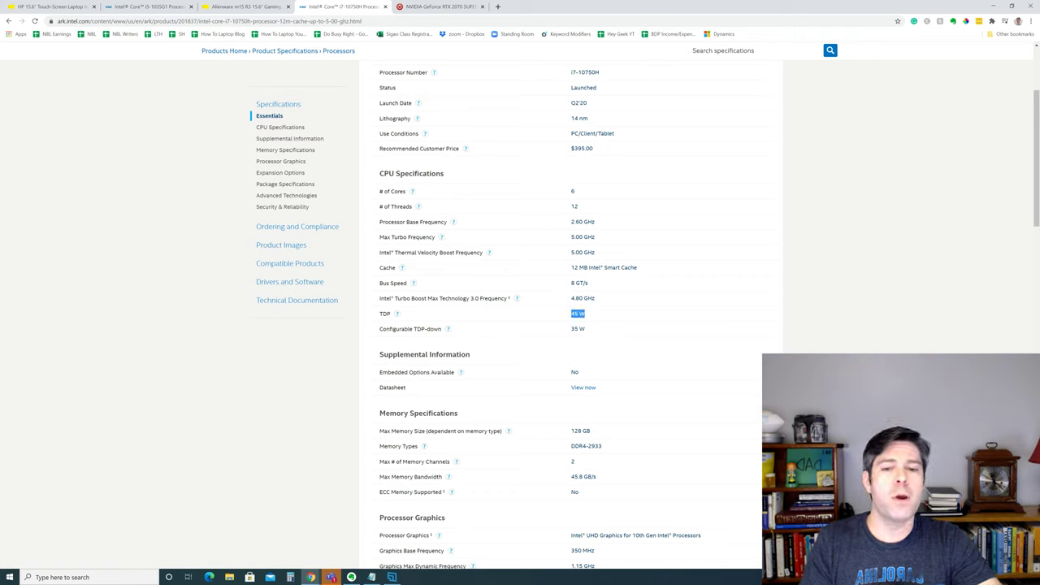
click(583, 313)
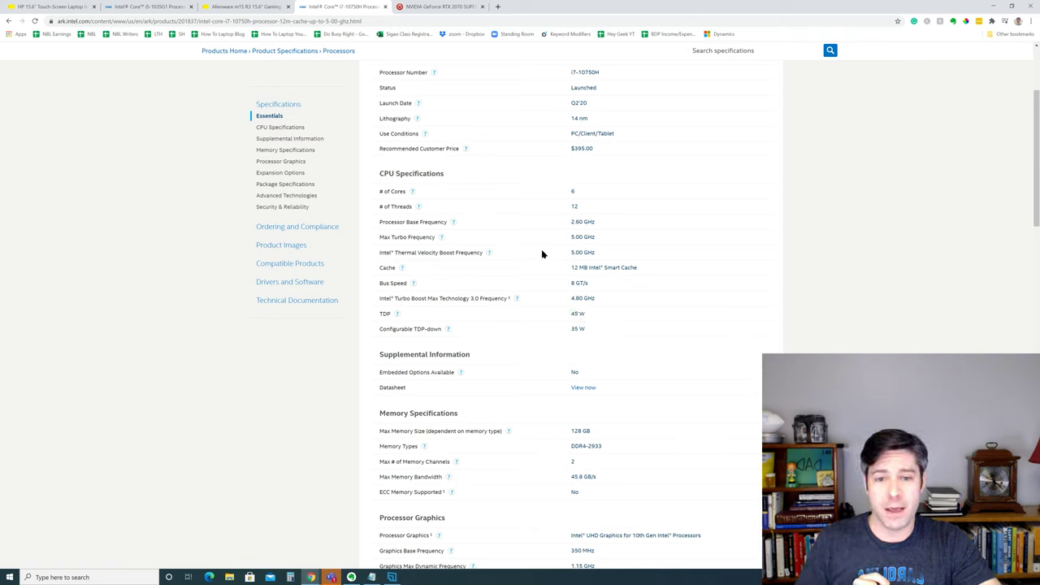
click(253, 7)
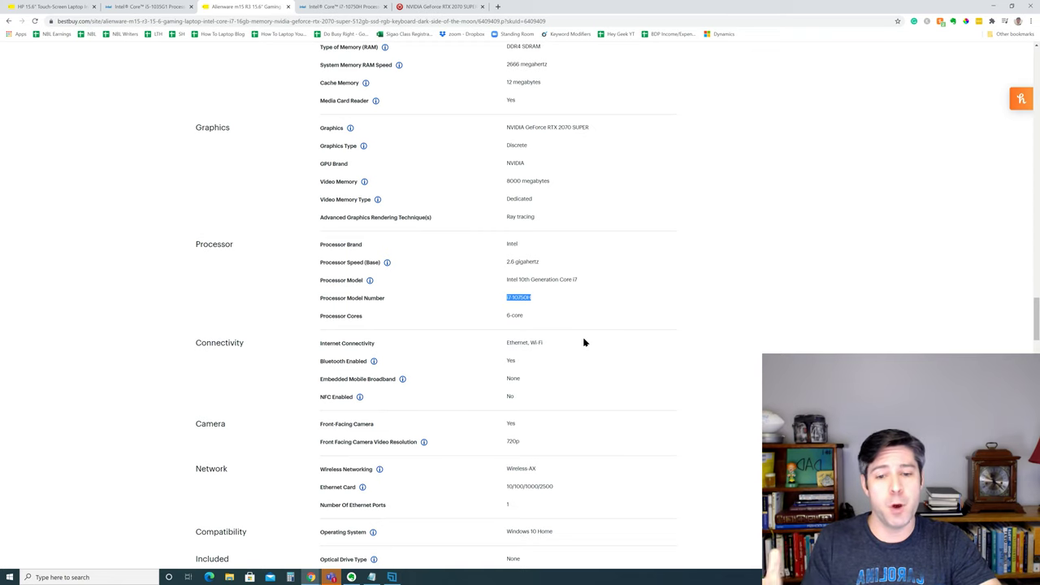
Step: Highlight the NVIDIA GeForce RTX 2070 SUPER graphics entry and open its TechPowerUp page
scroll(583, 341, down, 1)
scroll(583, 341, up, 2)
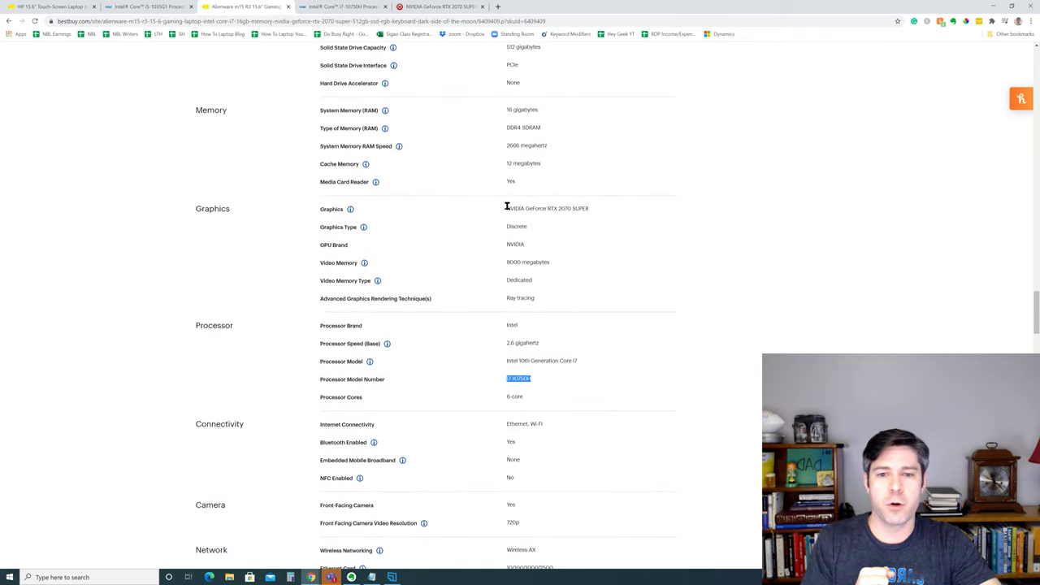
drag(508, 208, 528, 227)
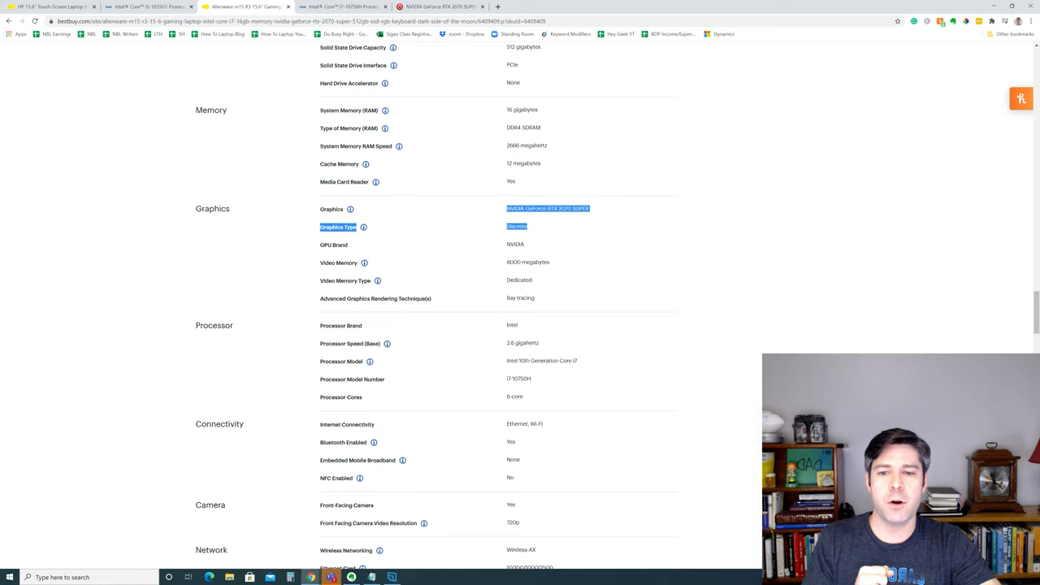
click(416, 10)
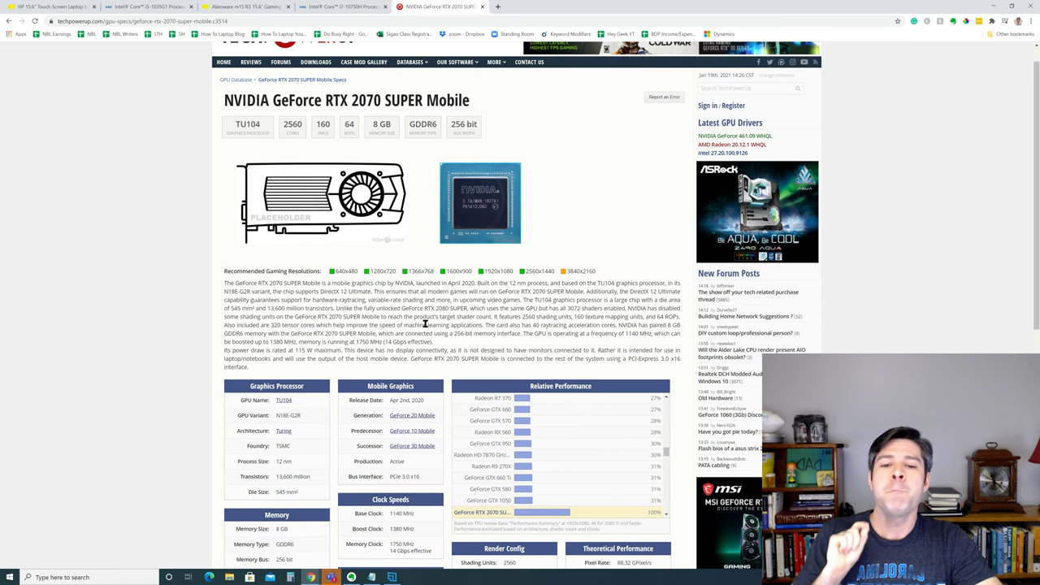
Step: Find the RTX 2070 SUPER Mobile's 115 W TDP under Board Design
scroll(424, 324, down, 2)
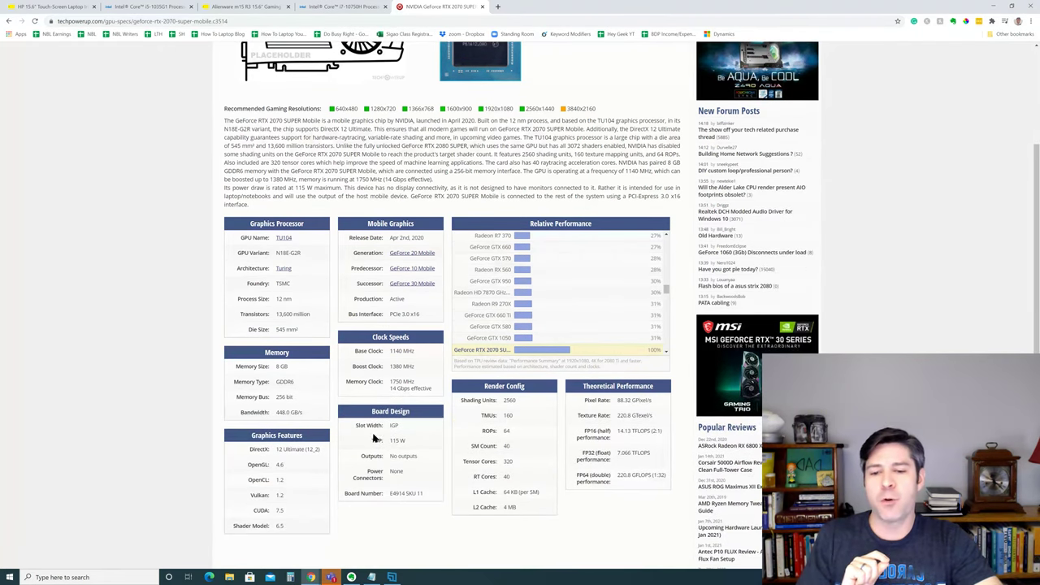
double_click(396, 441)
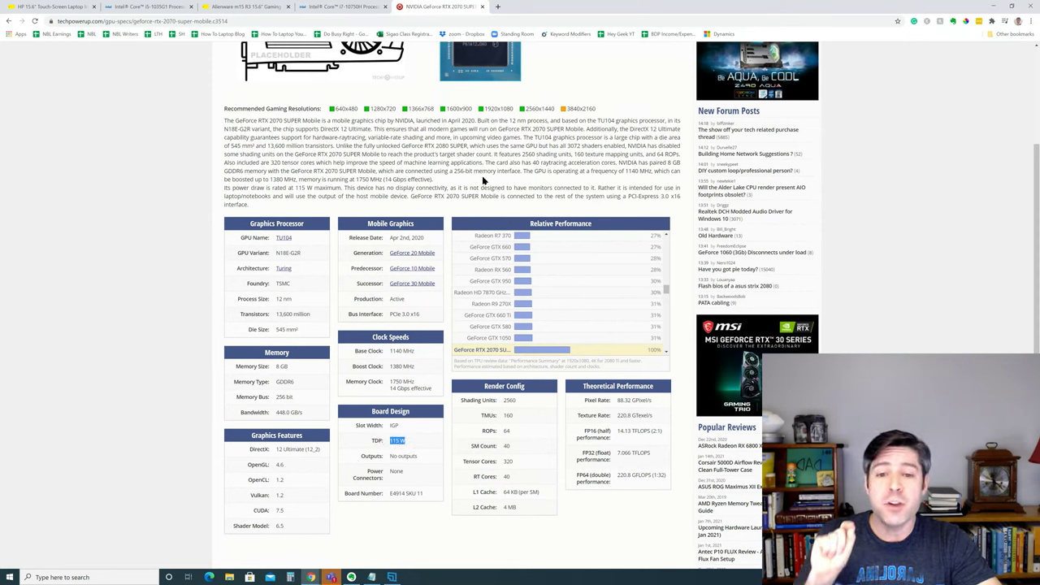
click(481, 168)
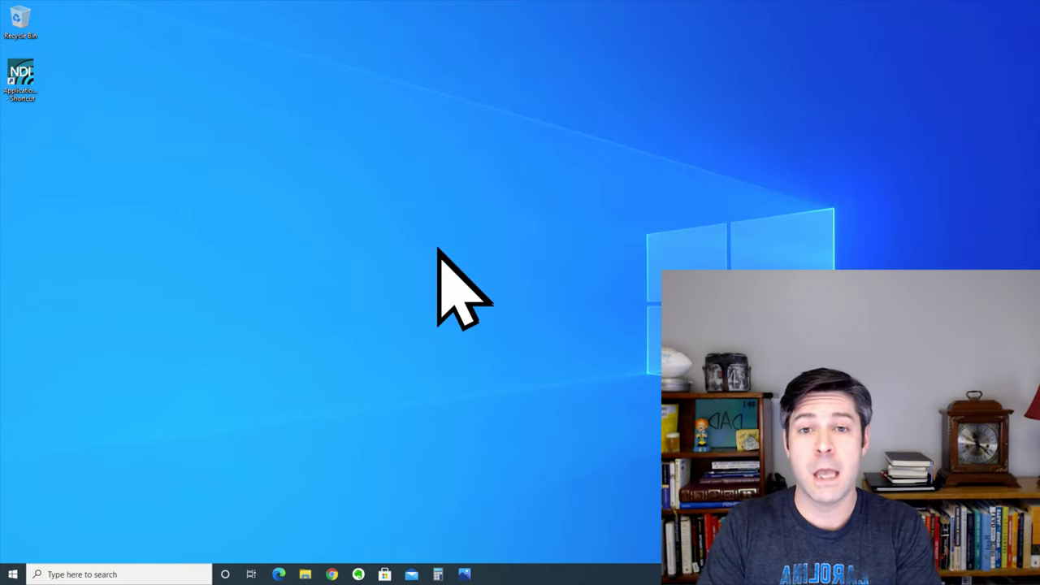
Step: Search Windows for 'power plans' and open the Choose a power plan page
click(123, 579)
text(power plans)
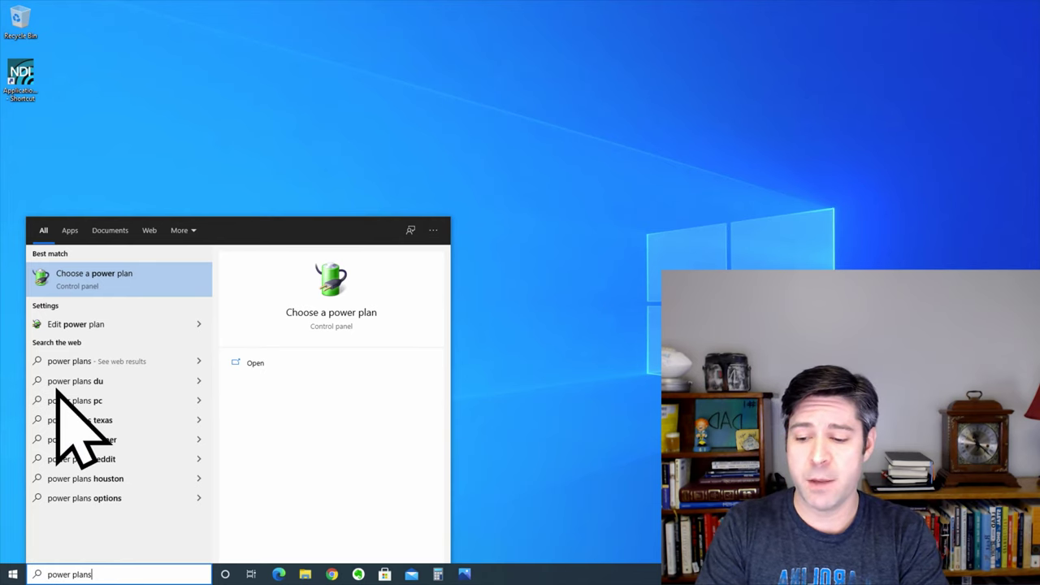
click(116, 281)
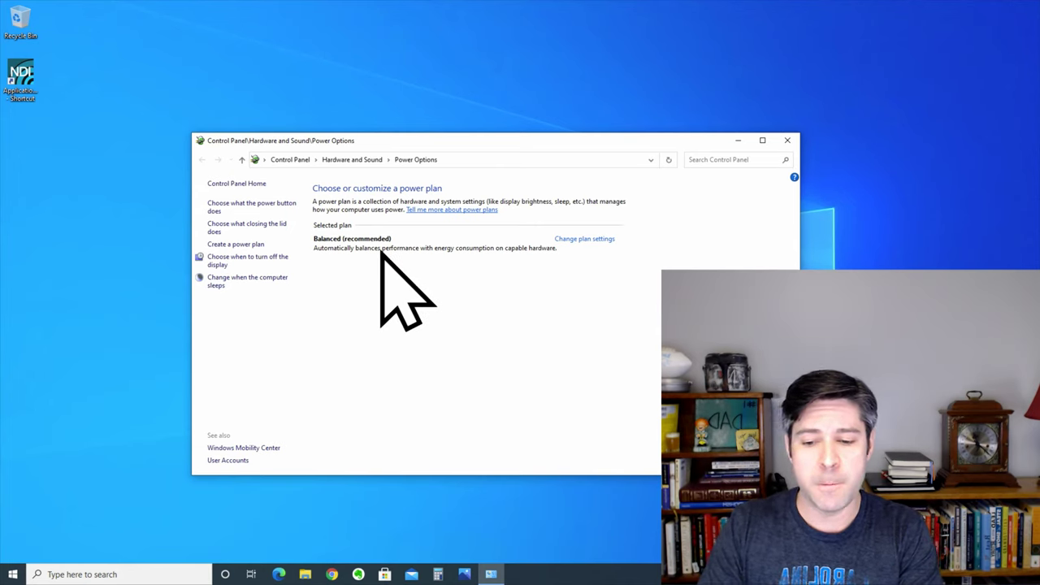
Step: Inspect the Balanced plan's advanced AMD Powerplay battery and plugged-in values, then cancel unchanged
click(575, 239)
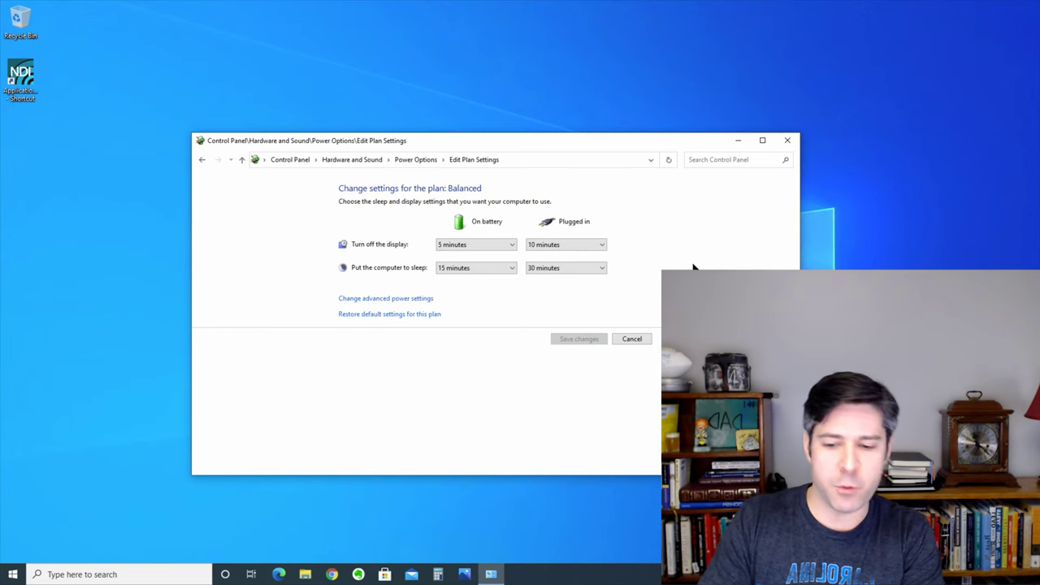
click(404, 299)
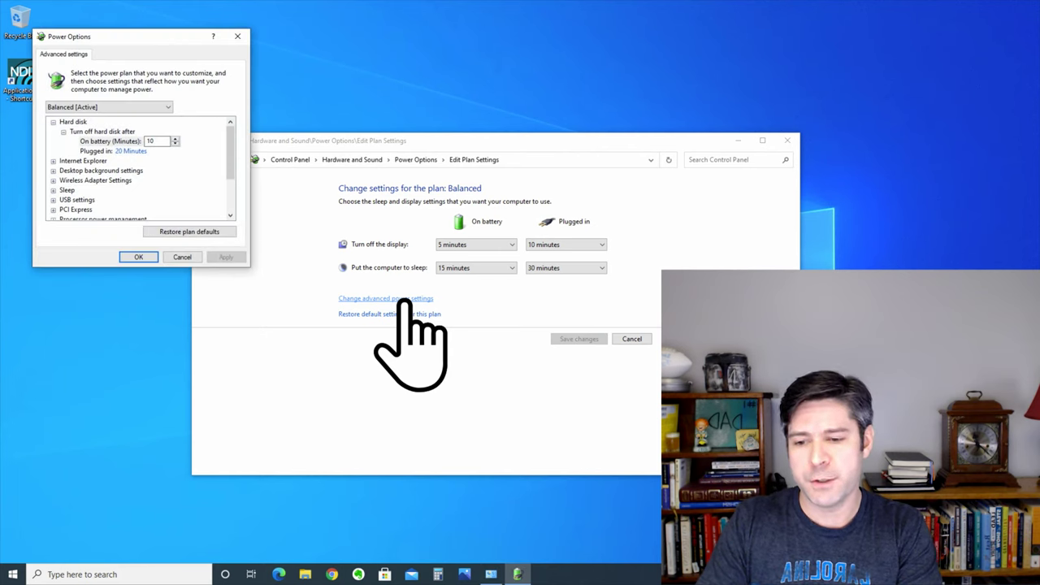
scroll(234, 187, down, 2)
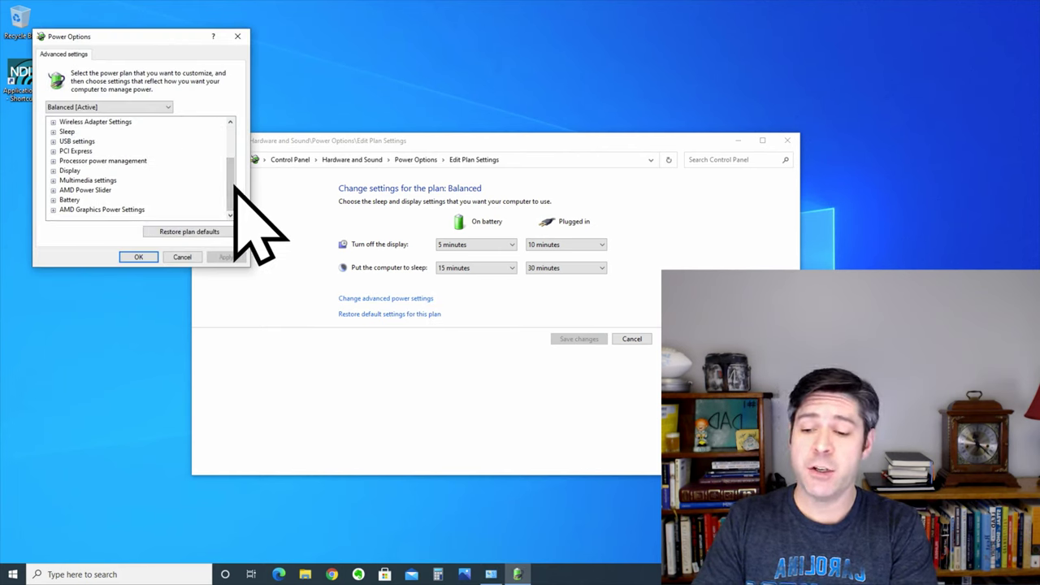
click(104, 160)
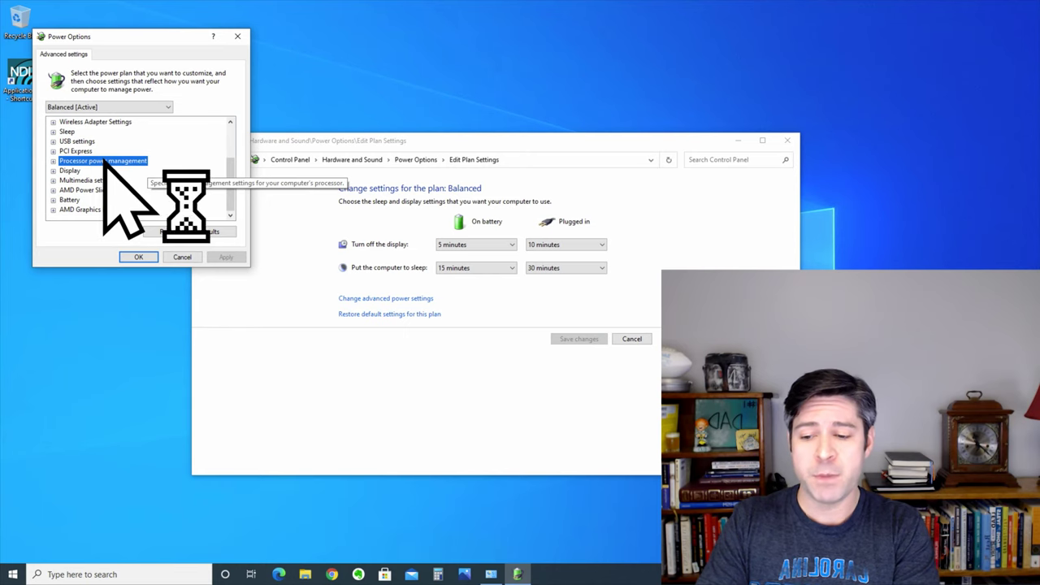
click(109, 212)
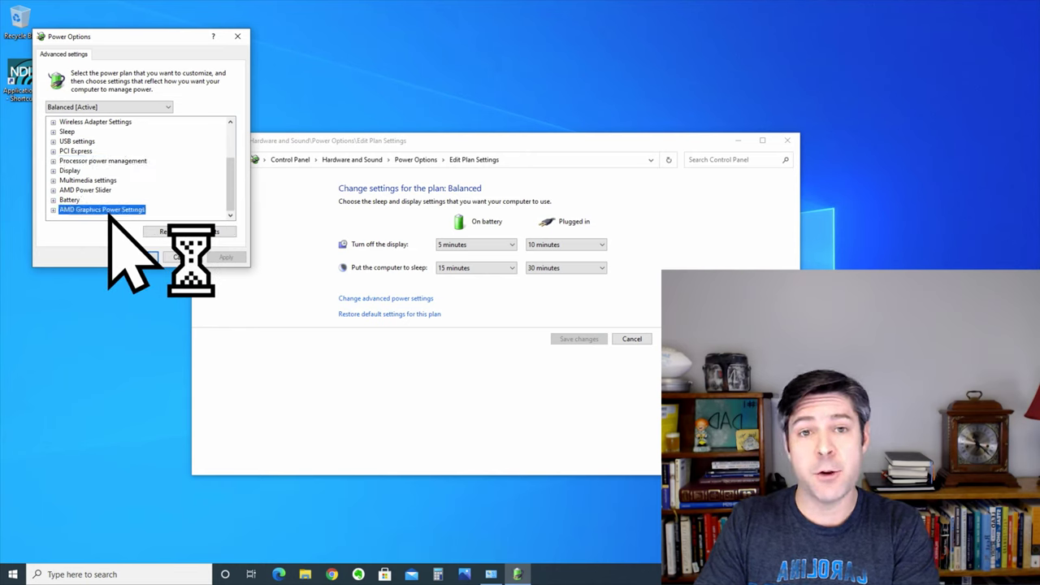
double_click(109, 210)
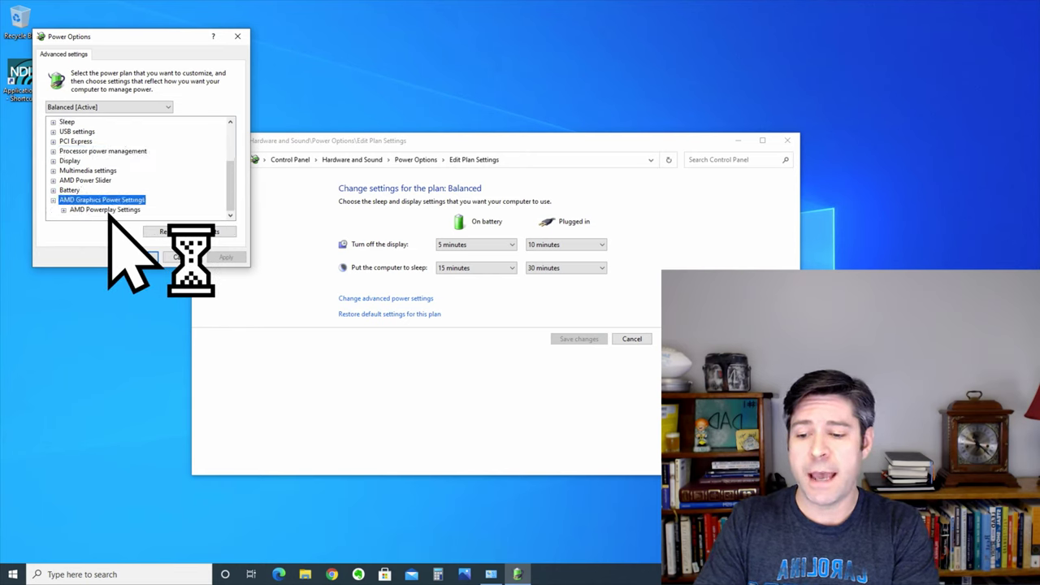
double_click(108, 210)
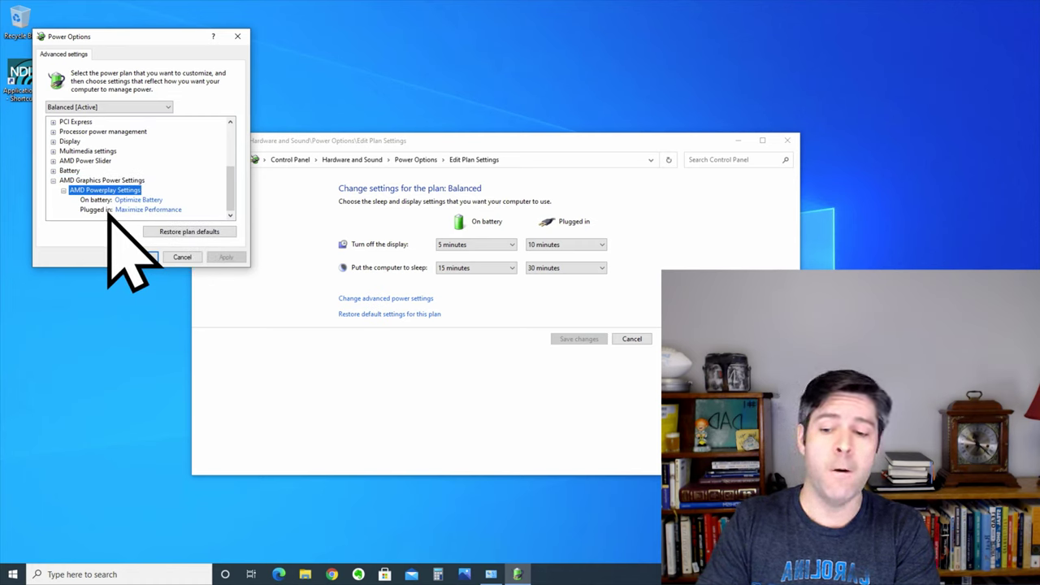
click(182, 256)
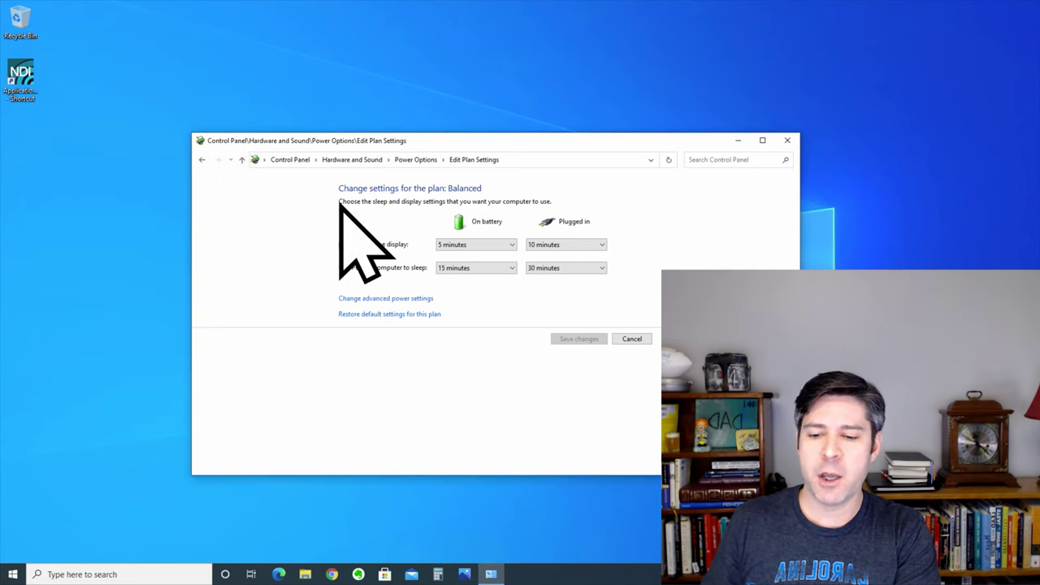
Step: Start a new plan based on Power saver, name it 'Battery saver', and continue to its timeouts
key(alt+Left)
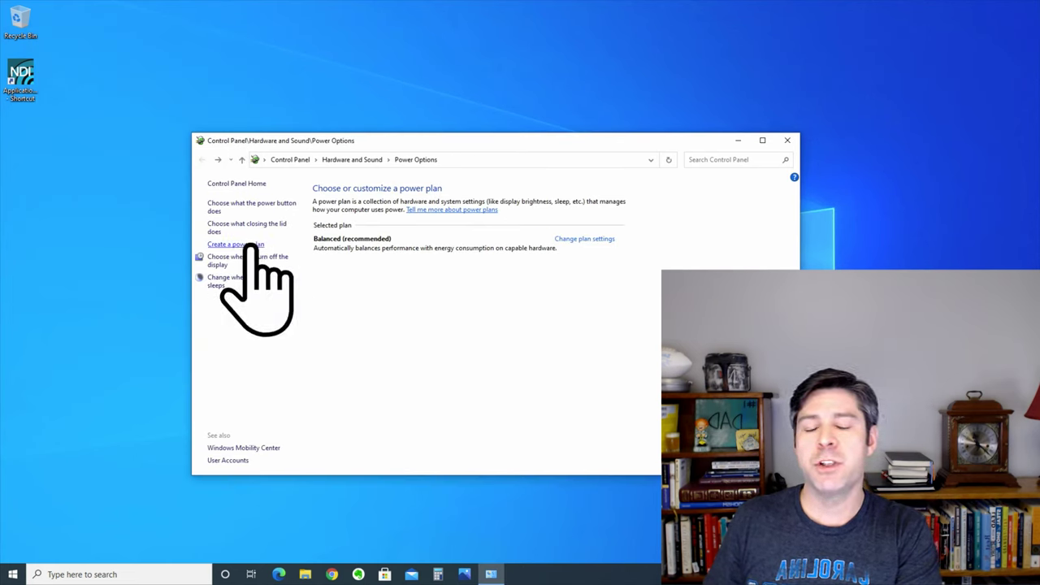
click(249, 245)
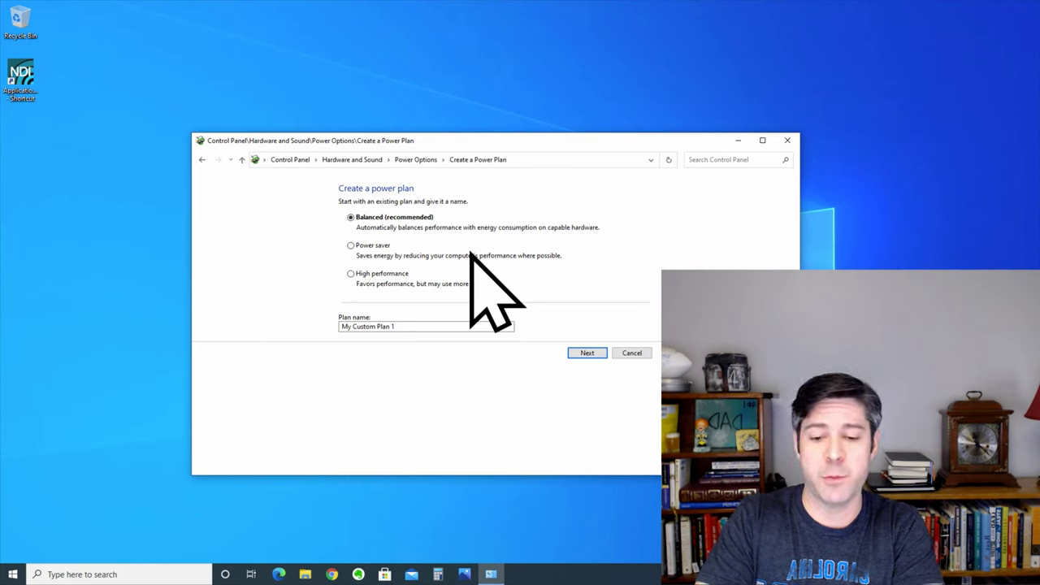
click(351, 246)
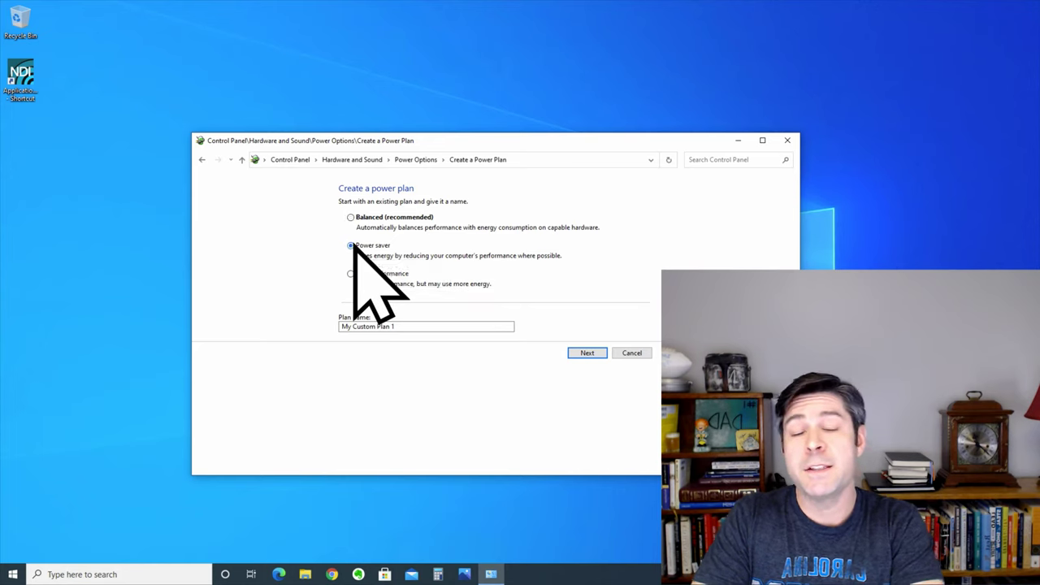
click(452, 328)
double_click(452, 327)
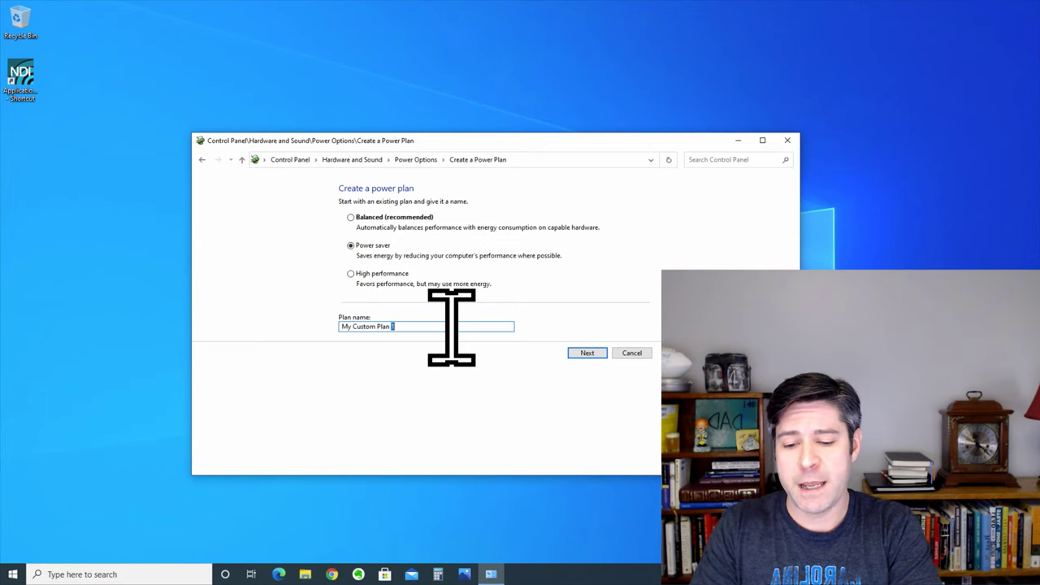
key(BackSpace)
key(BackSpace)
key(BackSpace)
key(BackSpace)
key(BackSpace)
key(BackSpace)
key(BackSpace)
key(BackSpace)
key(BackSpace)
key(BackSpace)
key(BackSpace)
key(BackSpace)
key(BackSpace)
key(BackSpace)
key(BackSpace)
key(BackSpace)
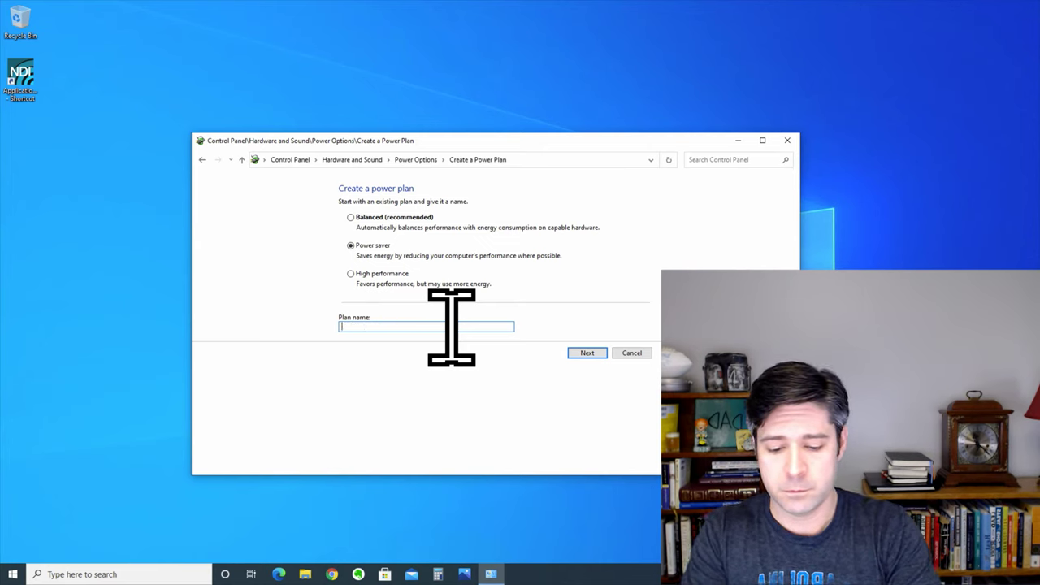
text(Battery saver)
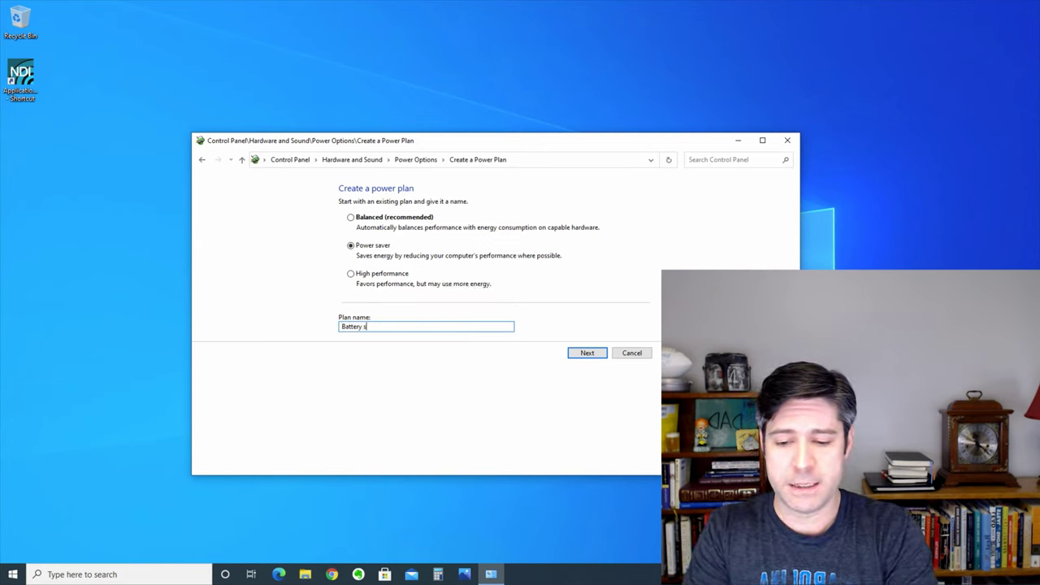
click(587, 352)
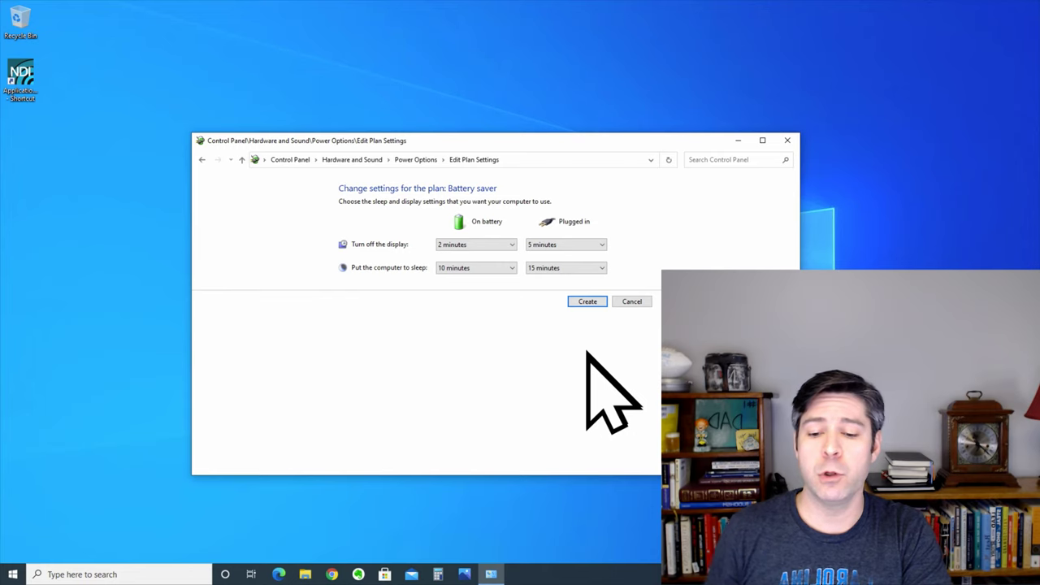
Step: Create the Battery saver plan and reopen its Change plan settings page
click(587, 302)
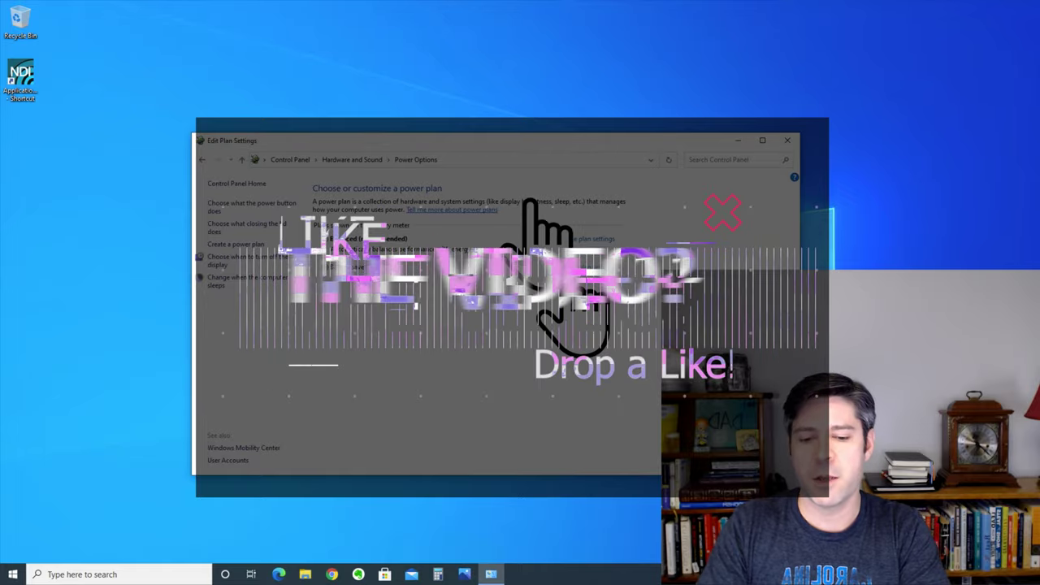
click(569, 267)
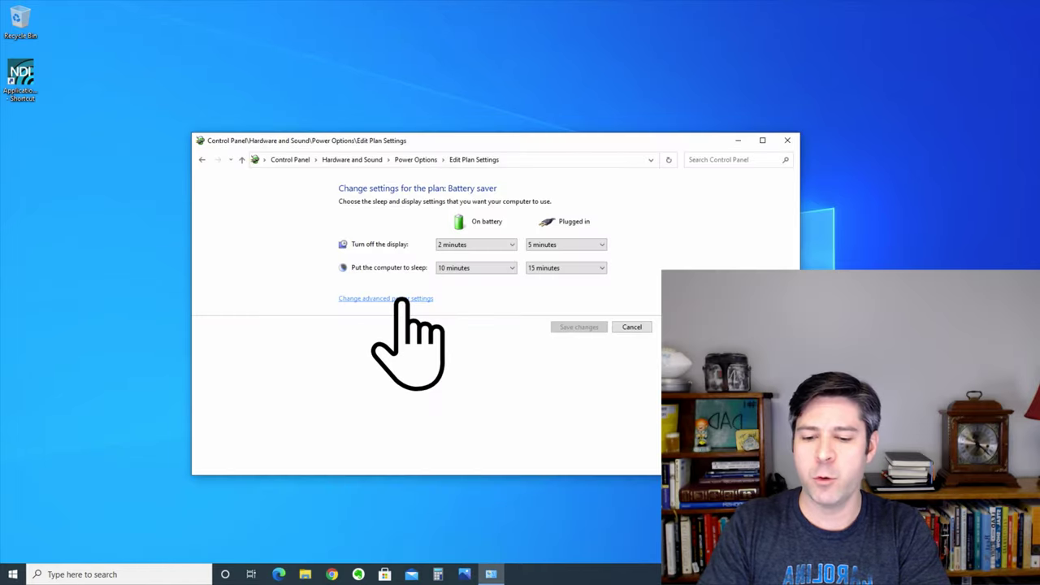
Step: Open the plan's advanced power settings and expand Processor power management
click(401, 299)
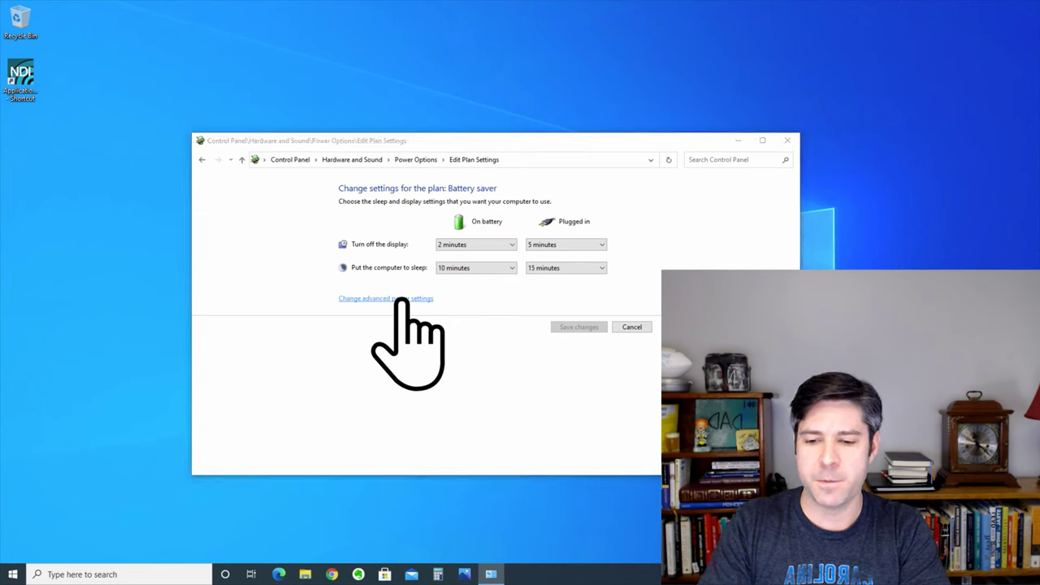
click(244, 228)
click(244, 228)
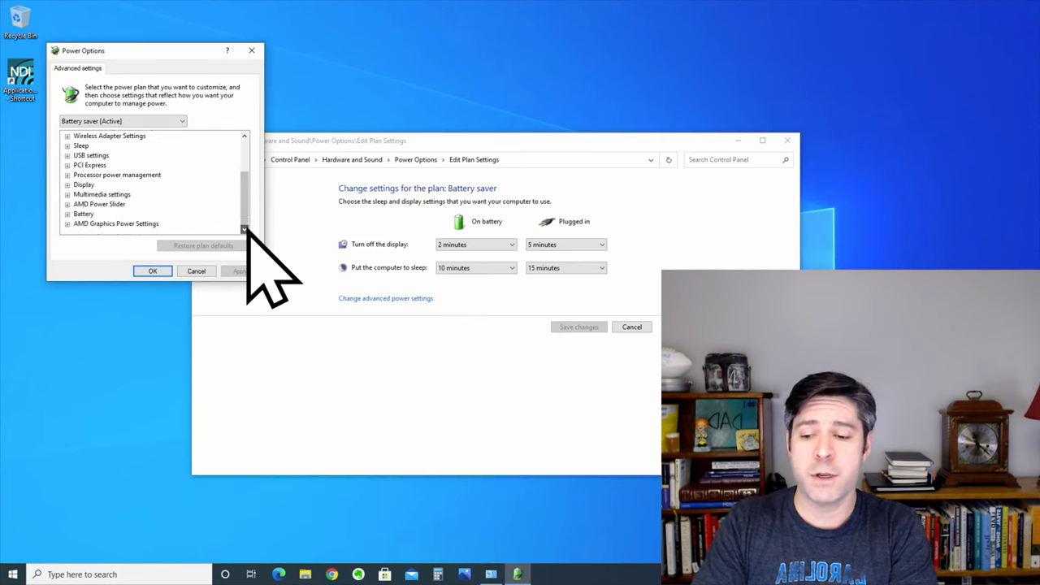
double_click(115, 176)
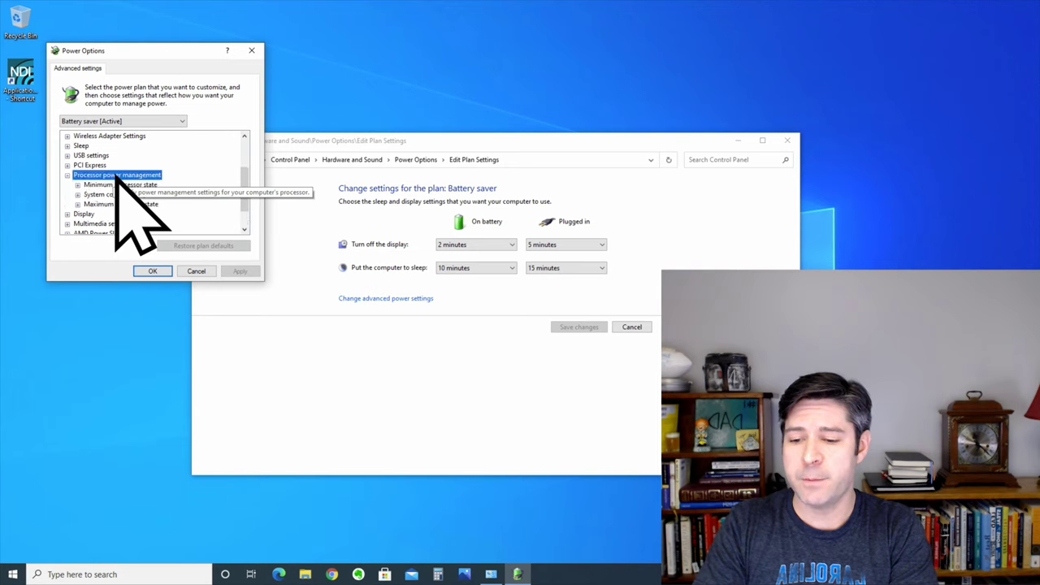
double_click(144, 185)
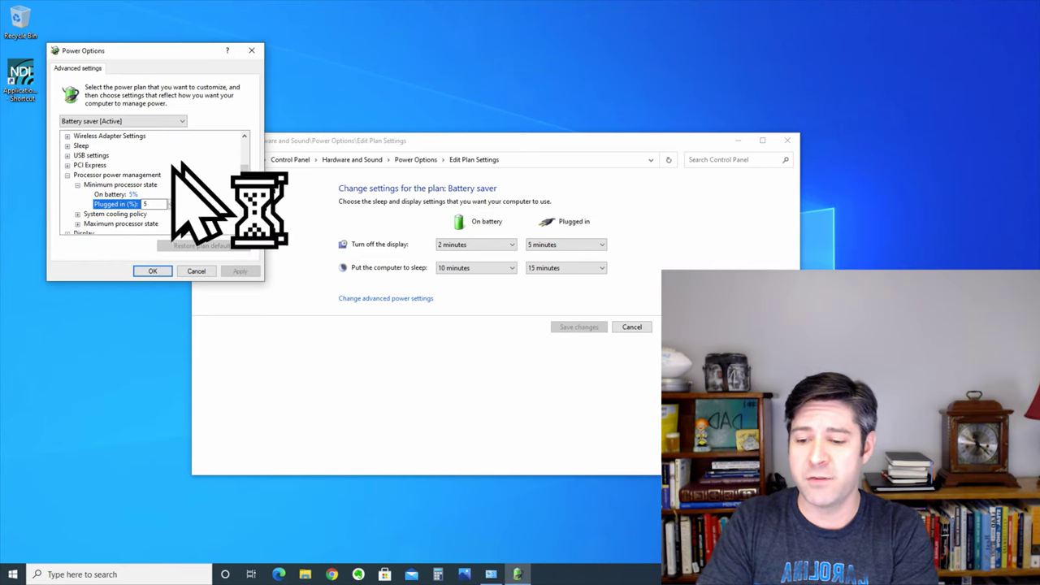
scroll(119, 220, down, 1)
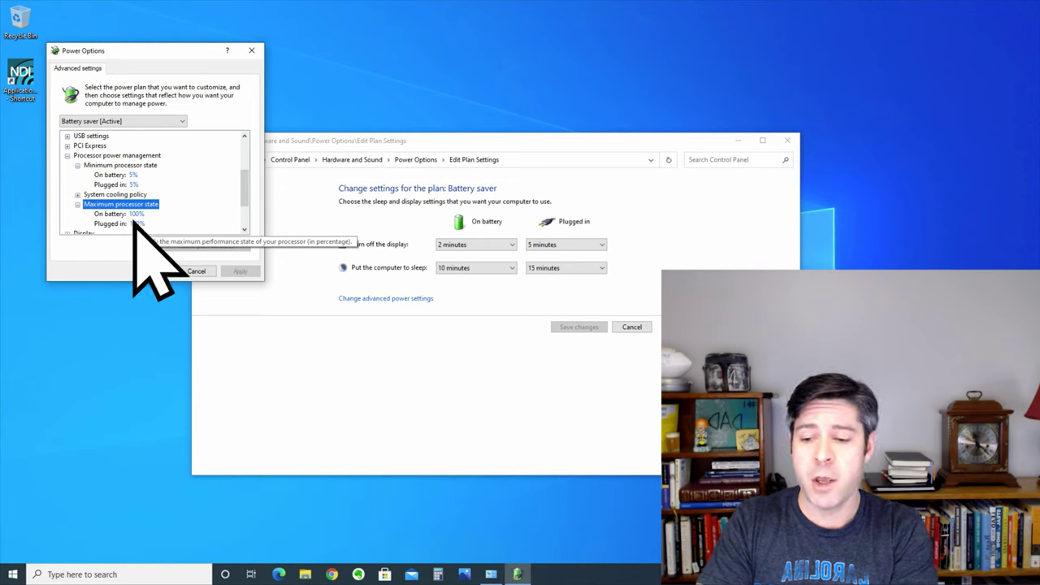
Step: Replace the on-battery Maximum processor state value of 100 with 50%
click(134, 215)
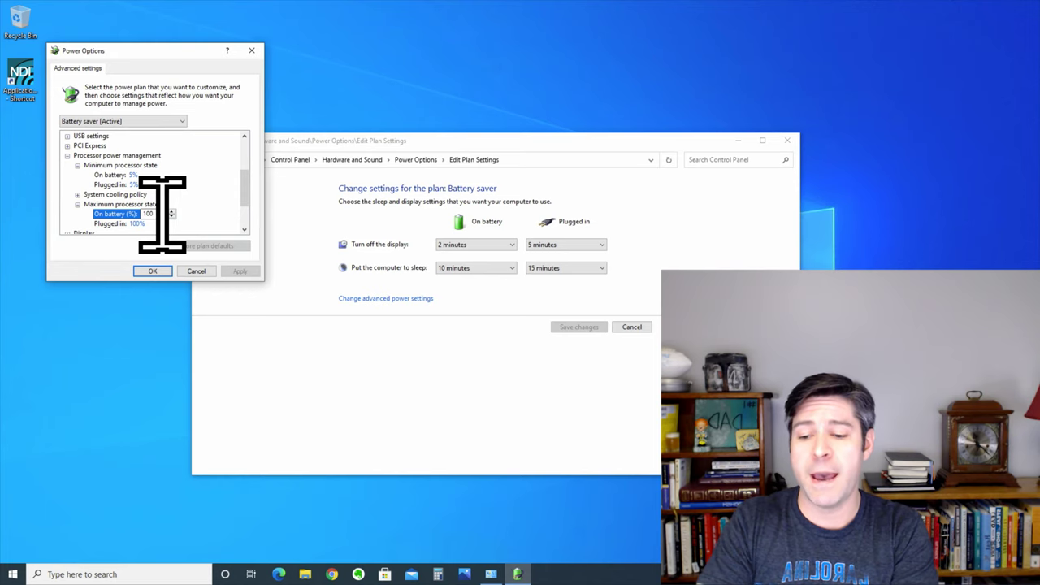
click(163, 213)
key(BackSpace)
key(BackSpace)
key(BackSpace)
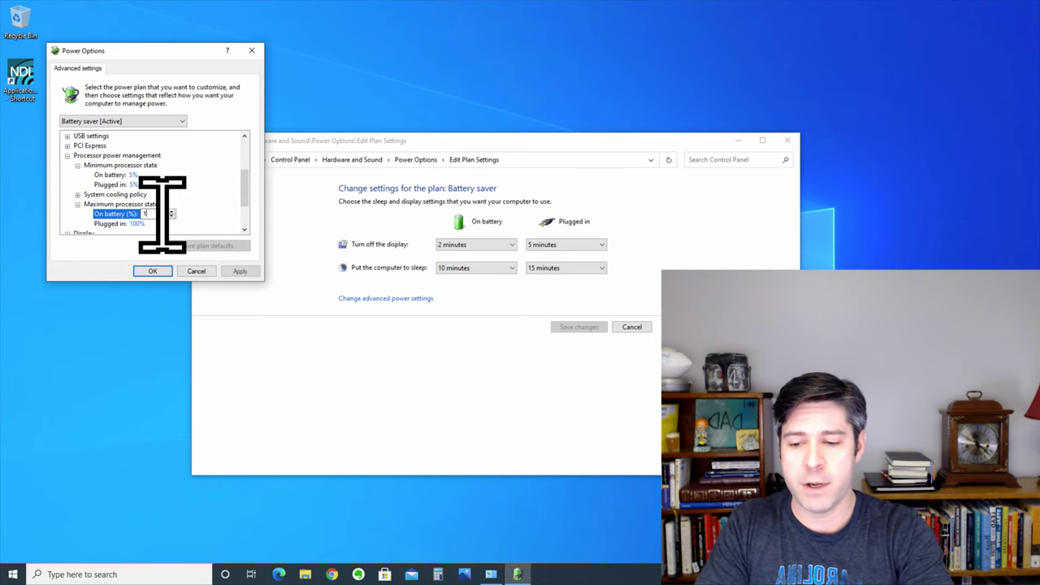
text(50)
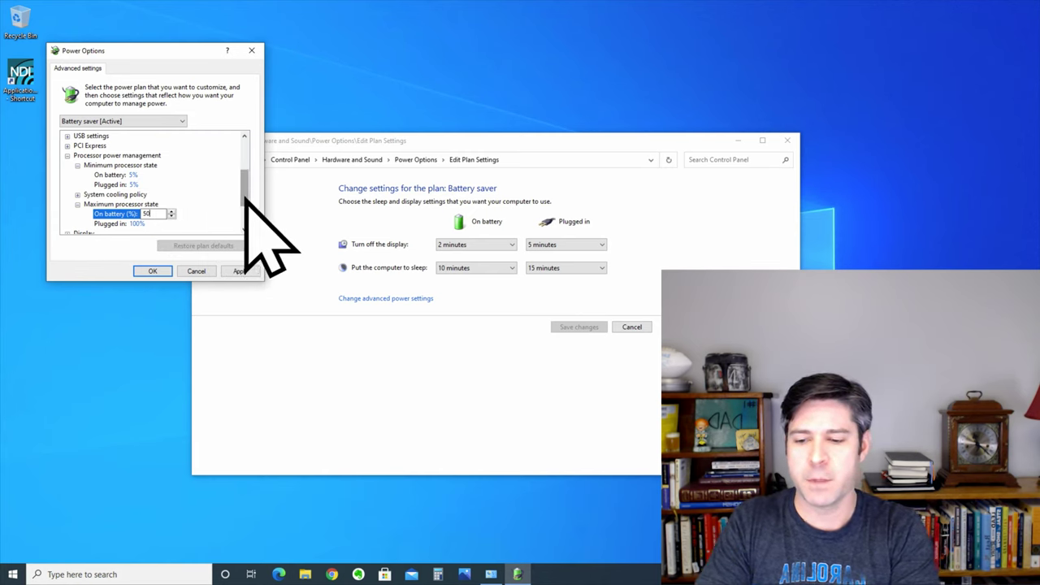
drag(244, 198, 249, 232)
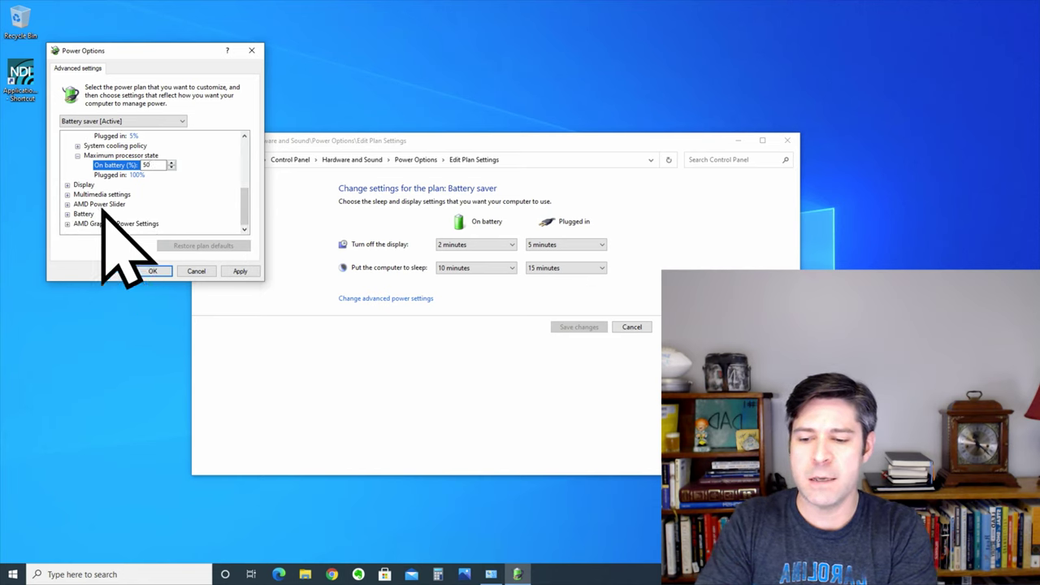
Step: Commit the 50% value and set AMD Powerplay on-battery graphics to Optimize Battery
click(75, 204)
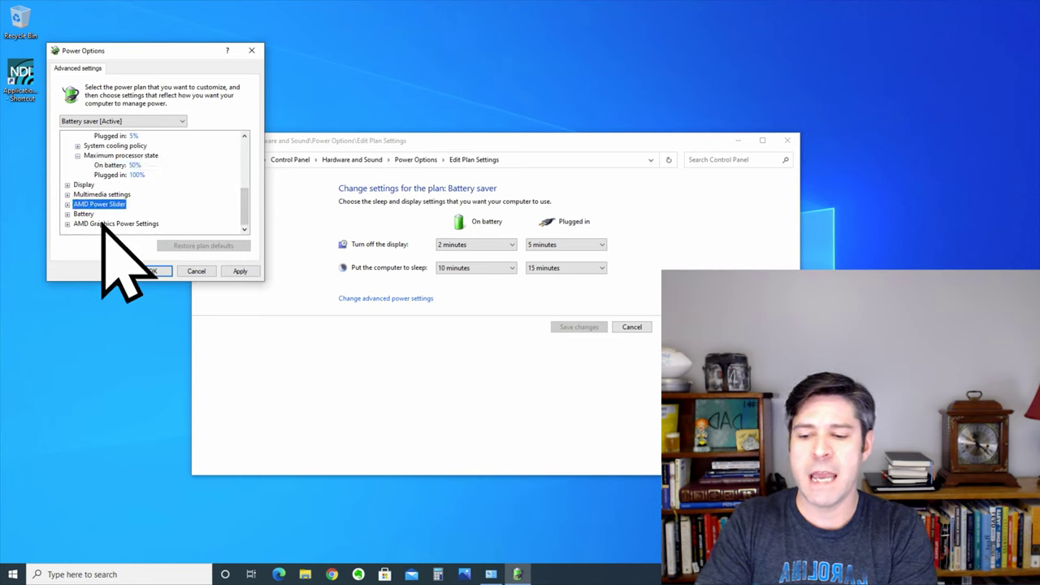
double_click(102, 225)
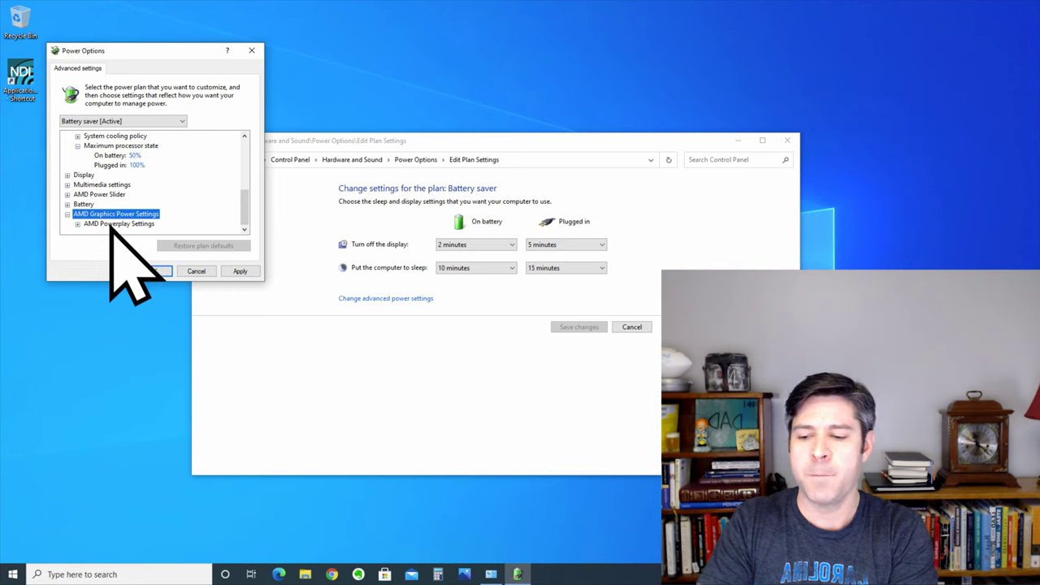
click(111, 225)
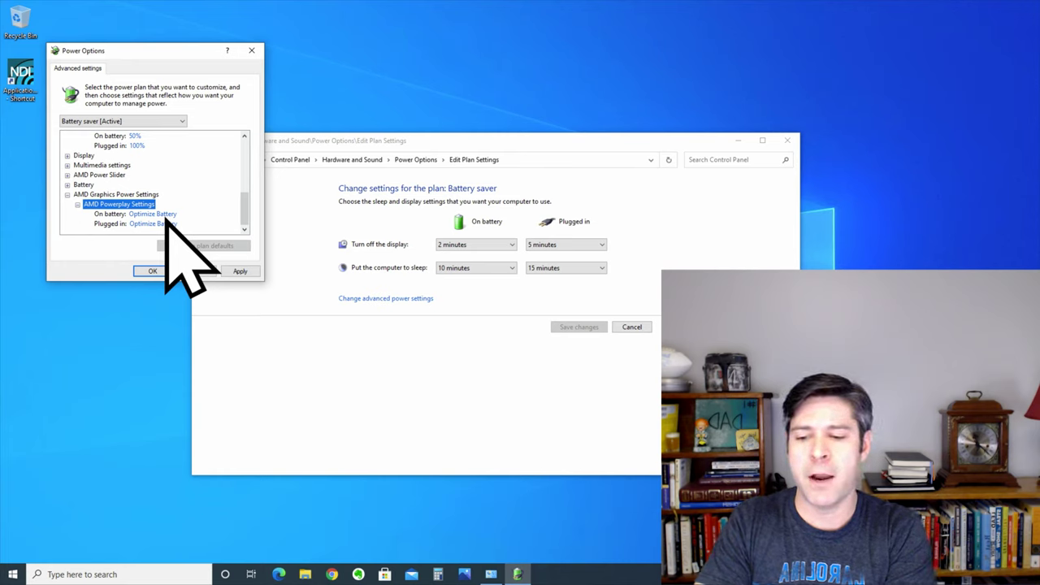
click(165, 215)
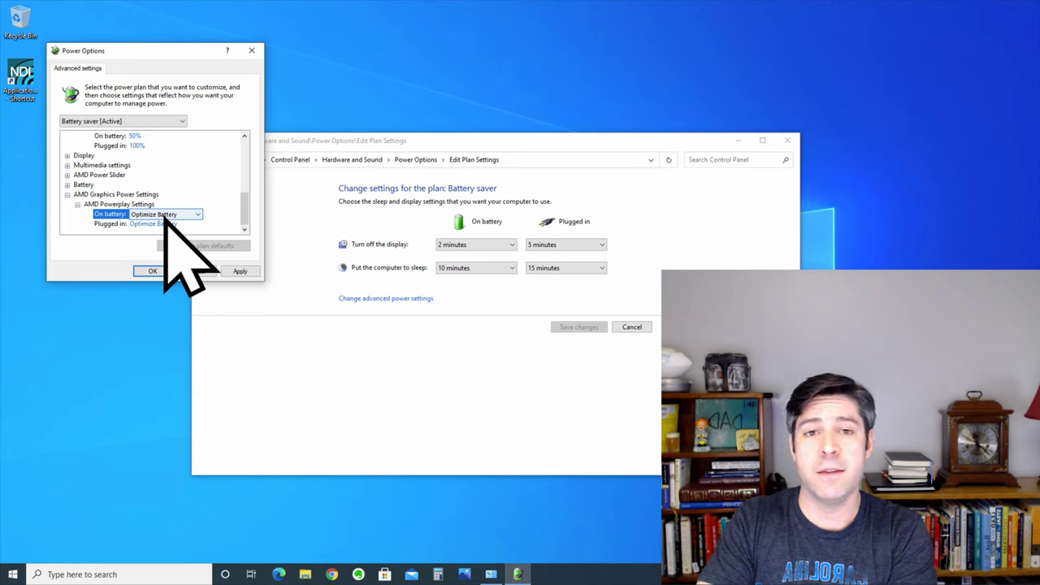
click(165, 216)
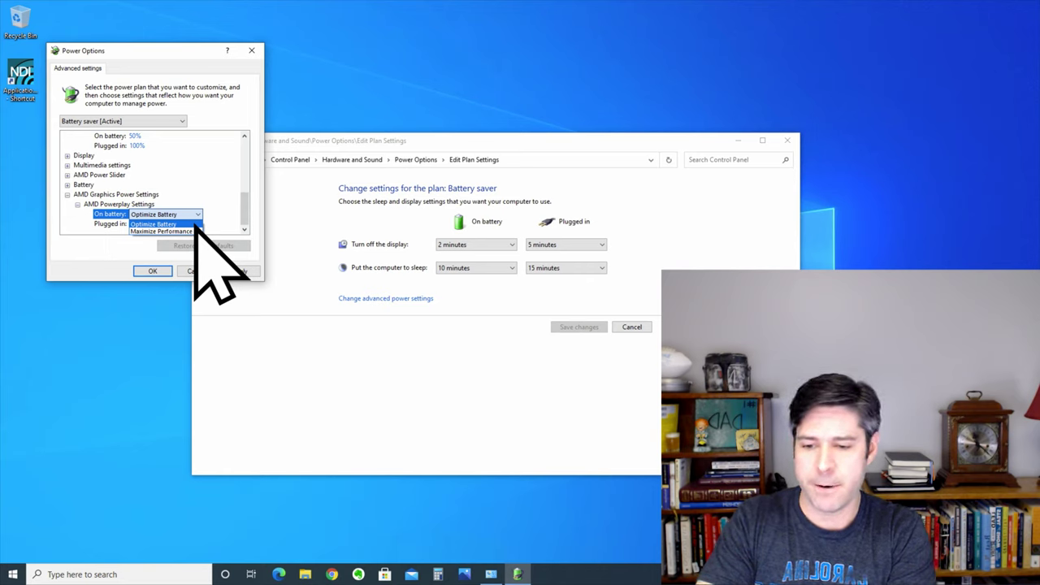
click(195, 229)
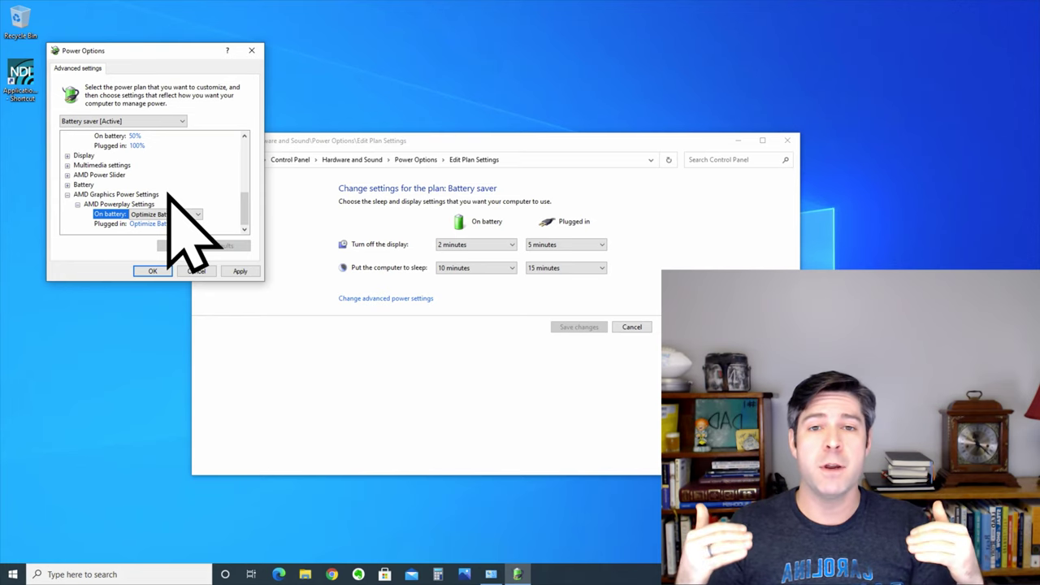
Step: Save the advanced settings with OK and close the Edit Plan Settings window
click(155, 272)
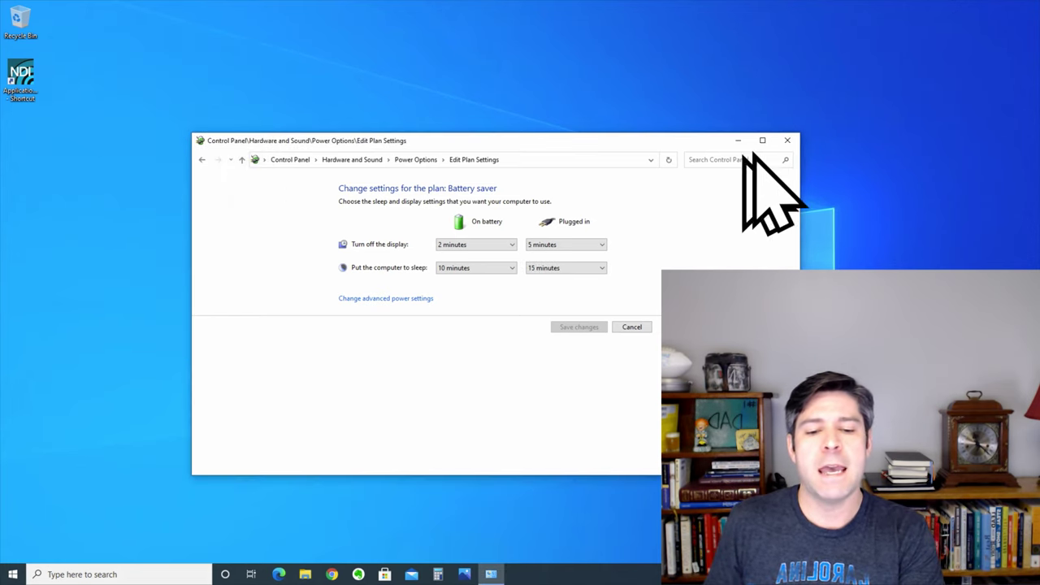
click(787, 141)
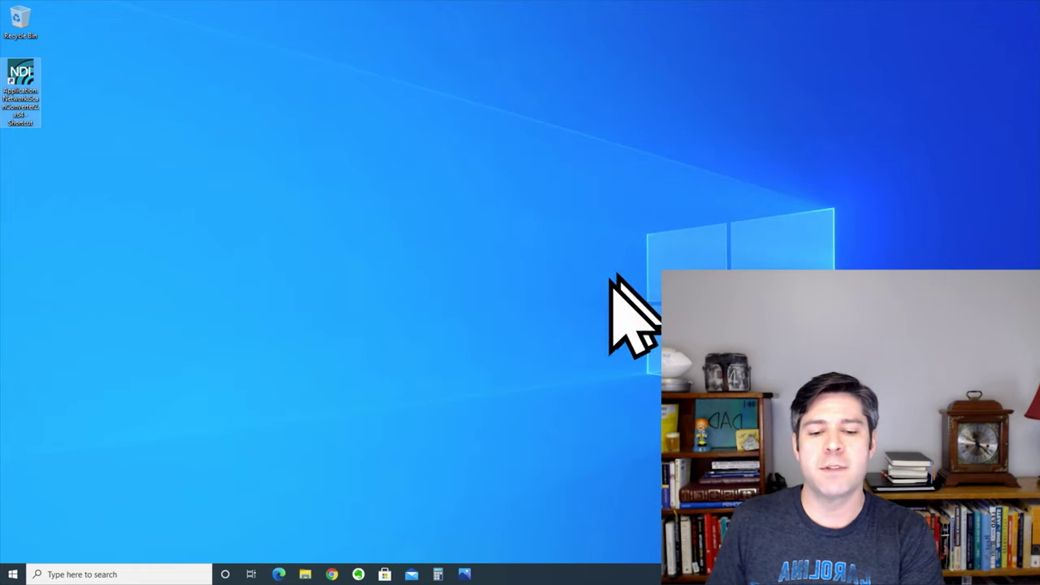
click(522, 269)
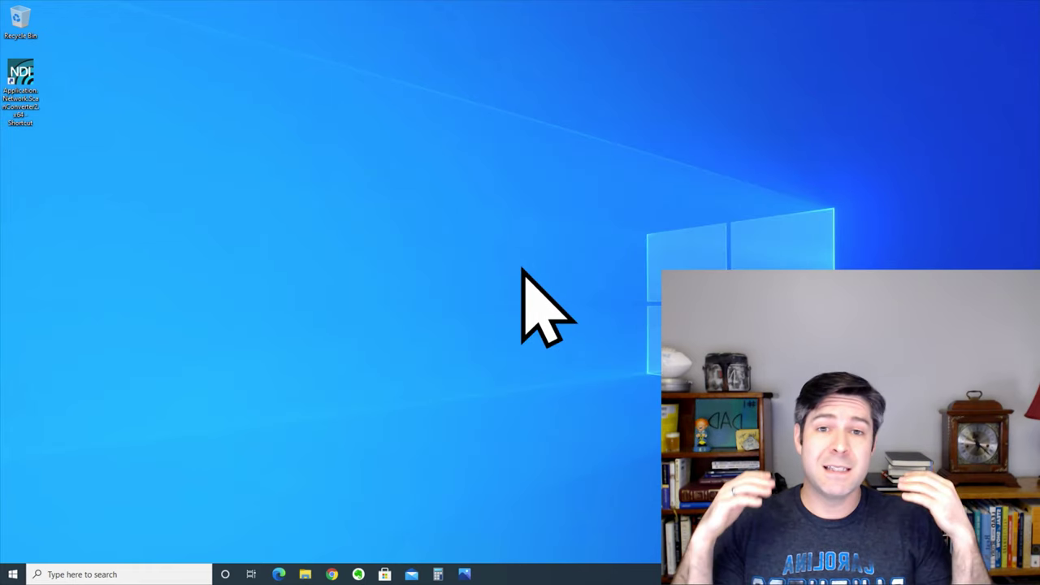